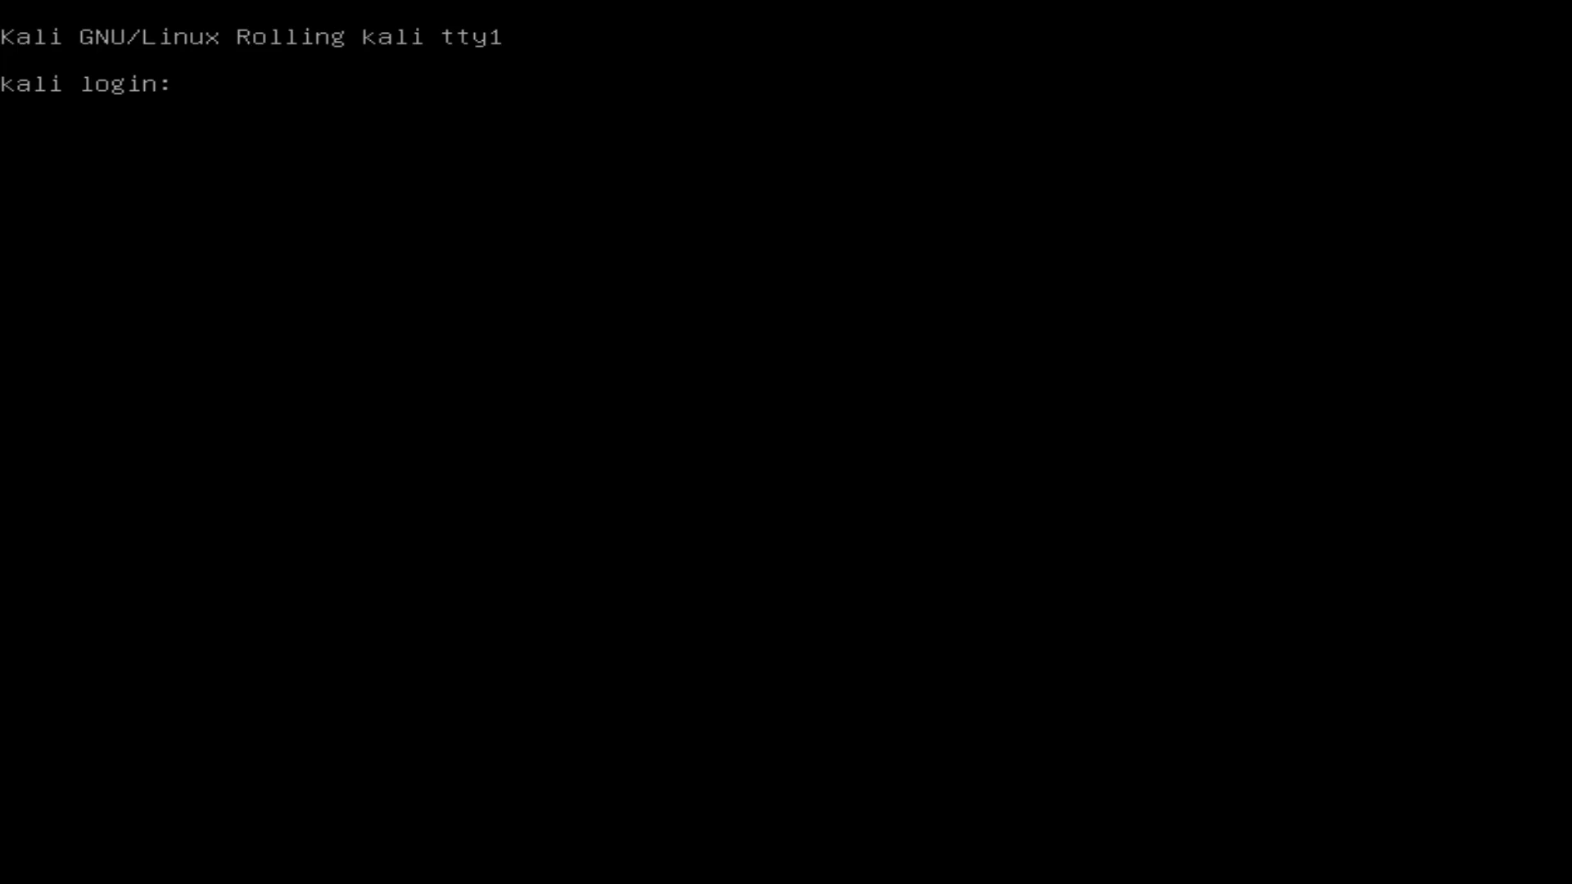
pyautogui.write('te')
pyautogui.write('chdhee')
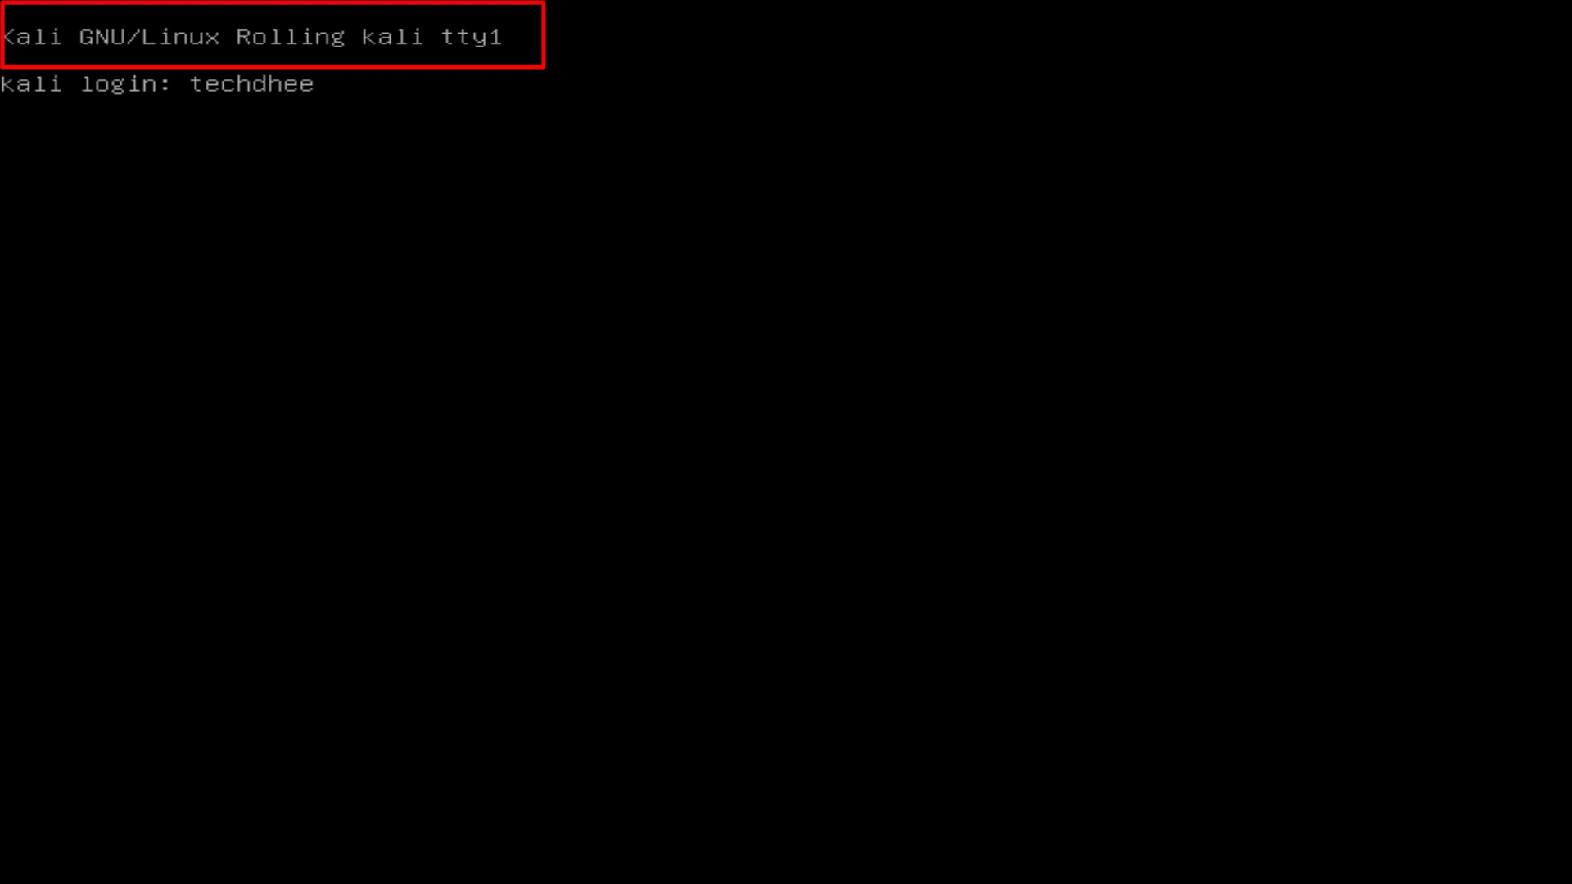
# Log in at the tty1 prompt with the username and password
pyautogui.press('Return')
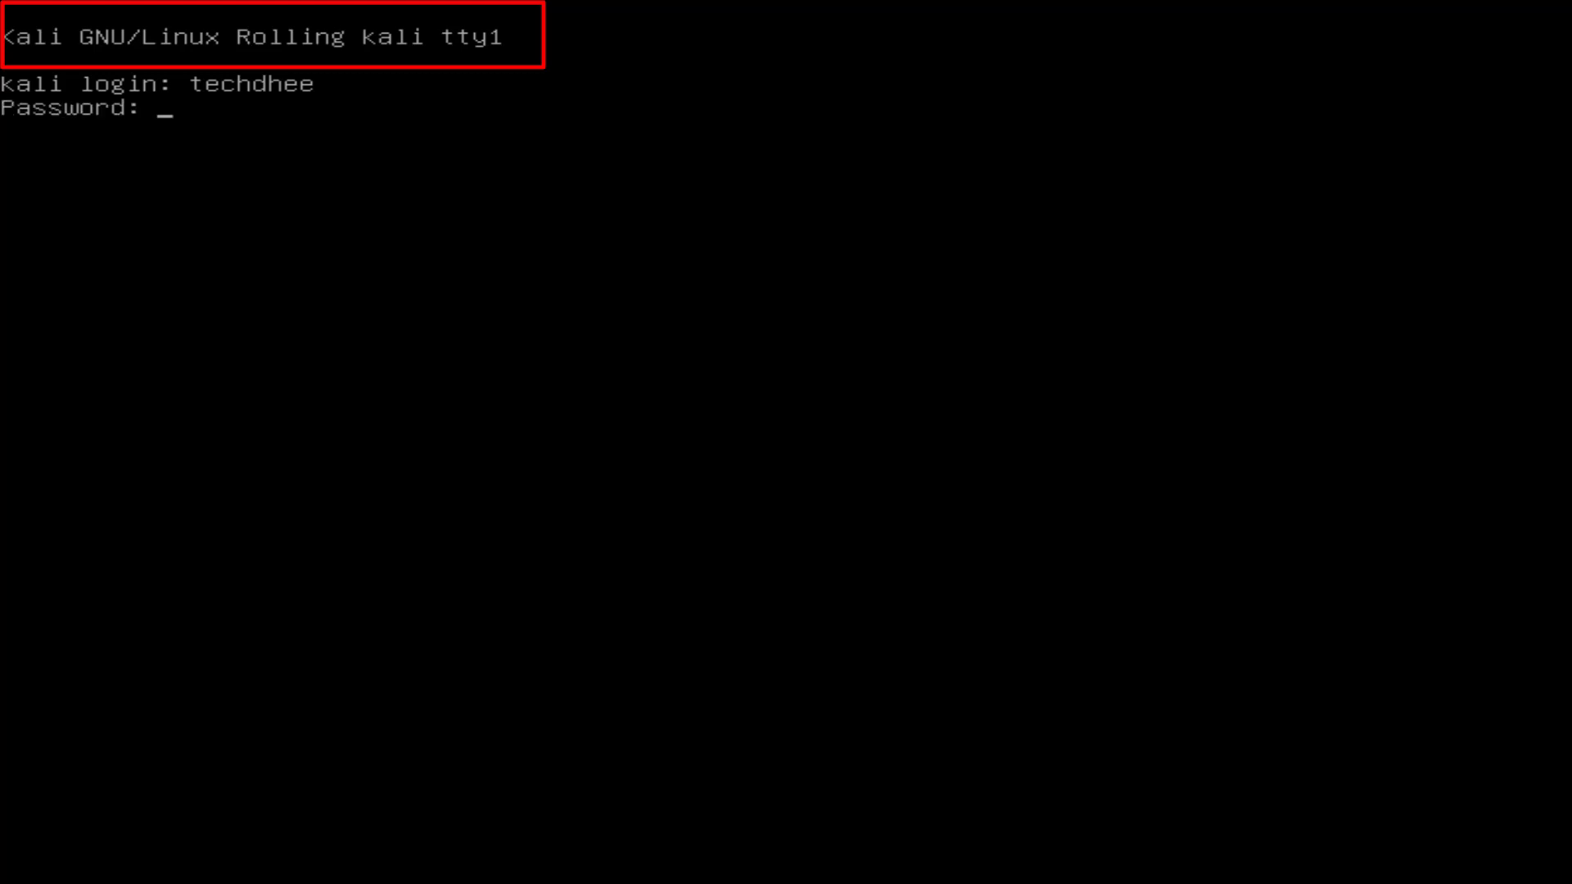
pyautogui.press('Return')
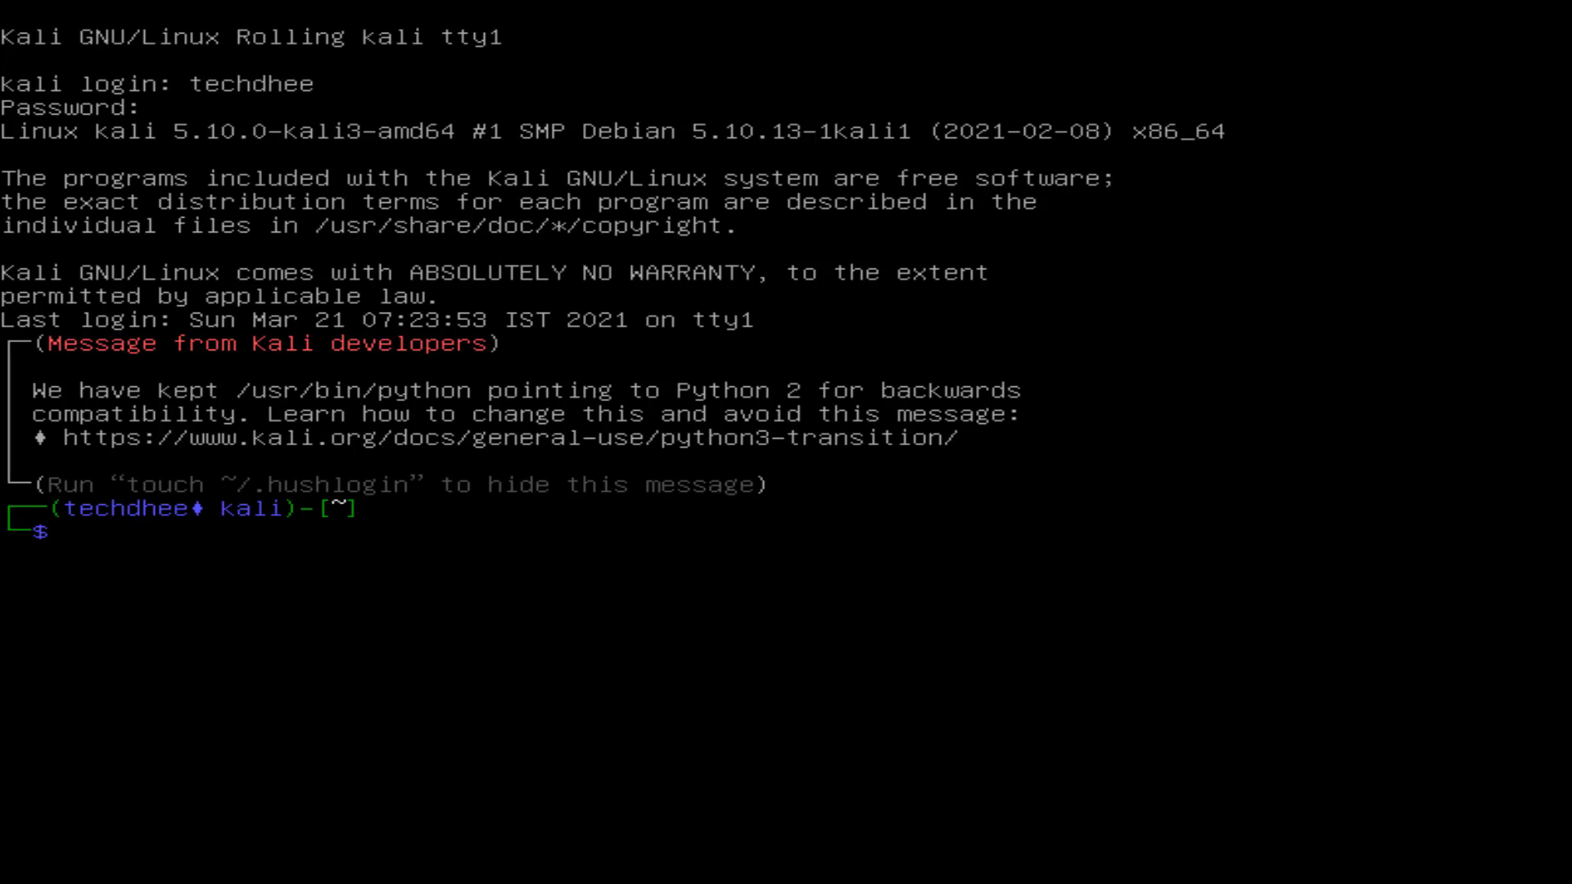
pyautogui.write('cat /')
pyautogui.write('e')
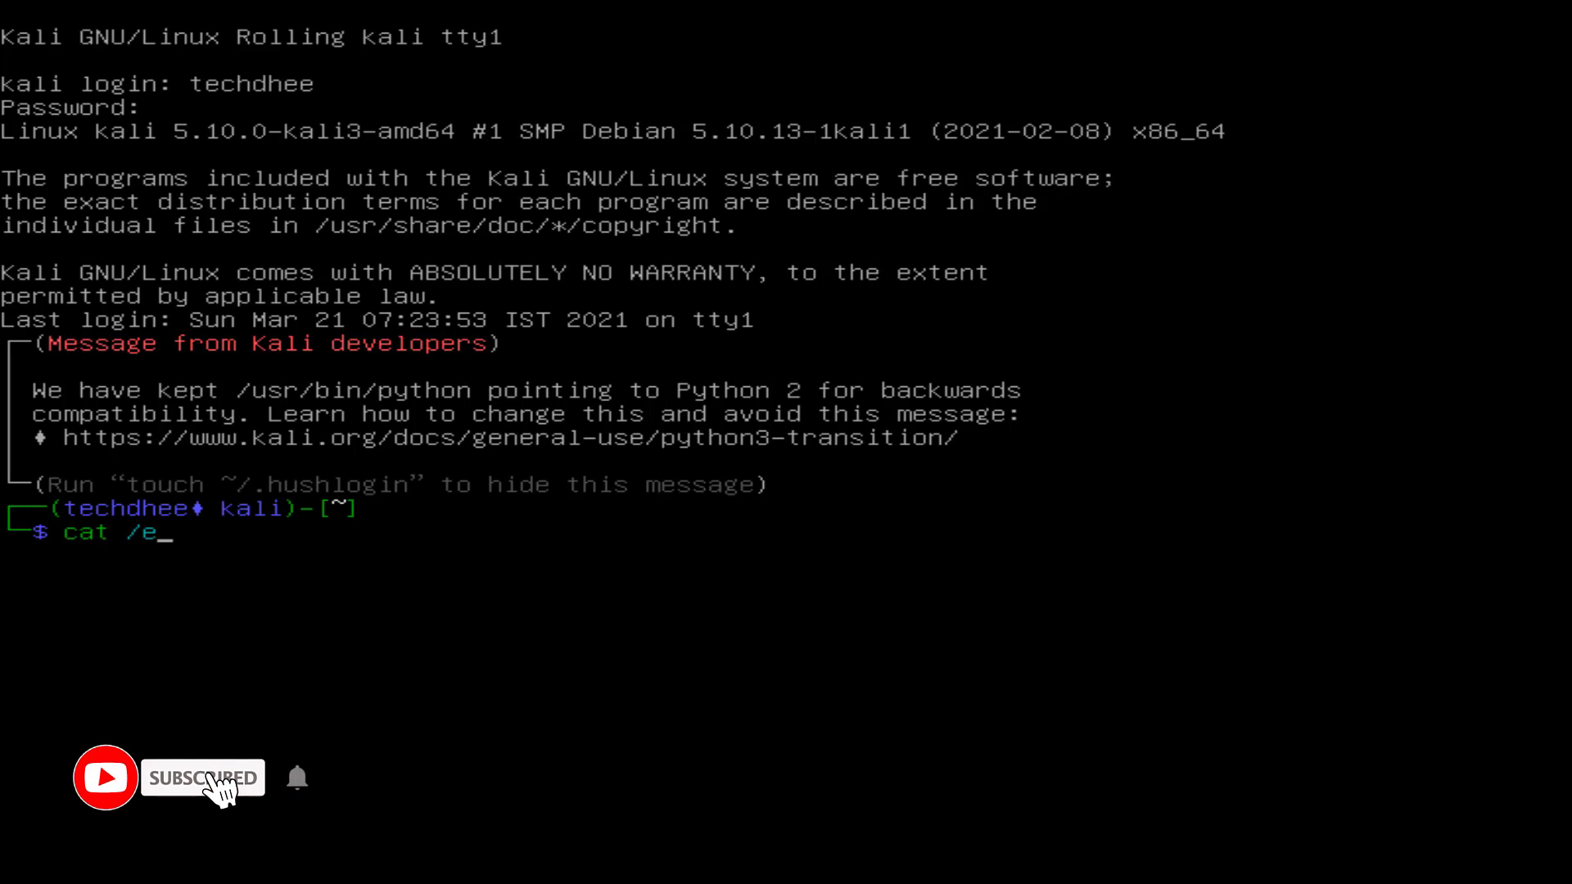
pyautogui.write('tc/os-release')
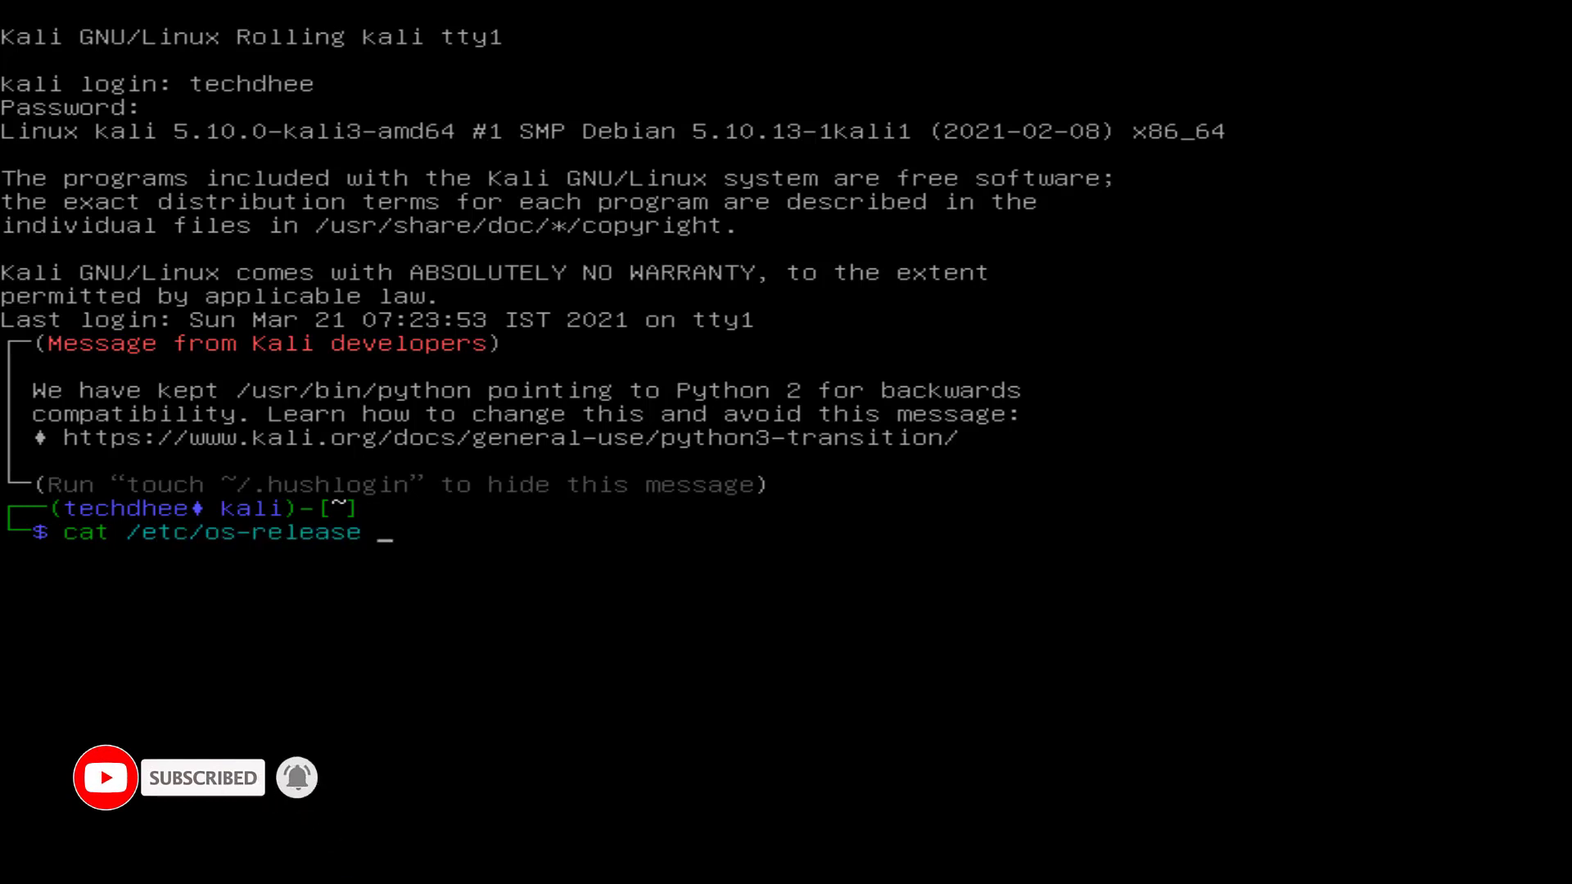
# Print /etc/os-release, showing Kali GNU/Linux Rolling 2021.1
pyautogui.press('Return')
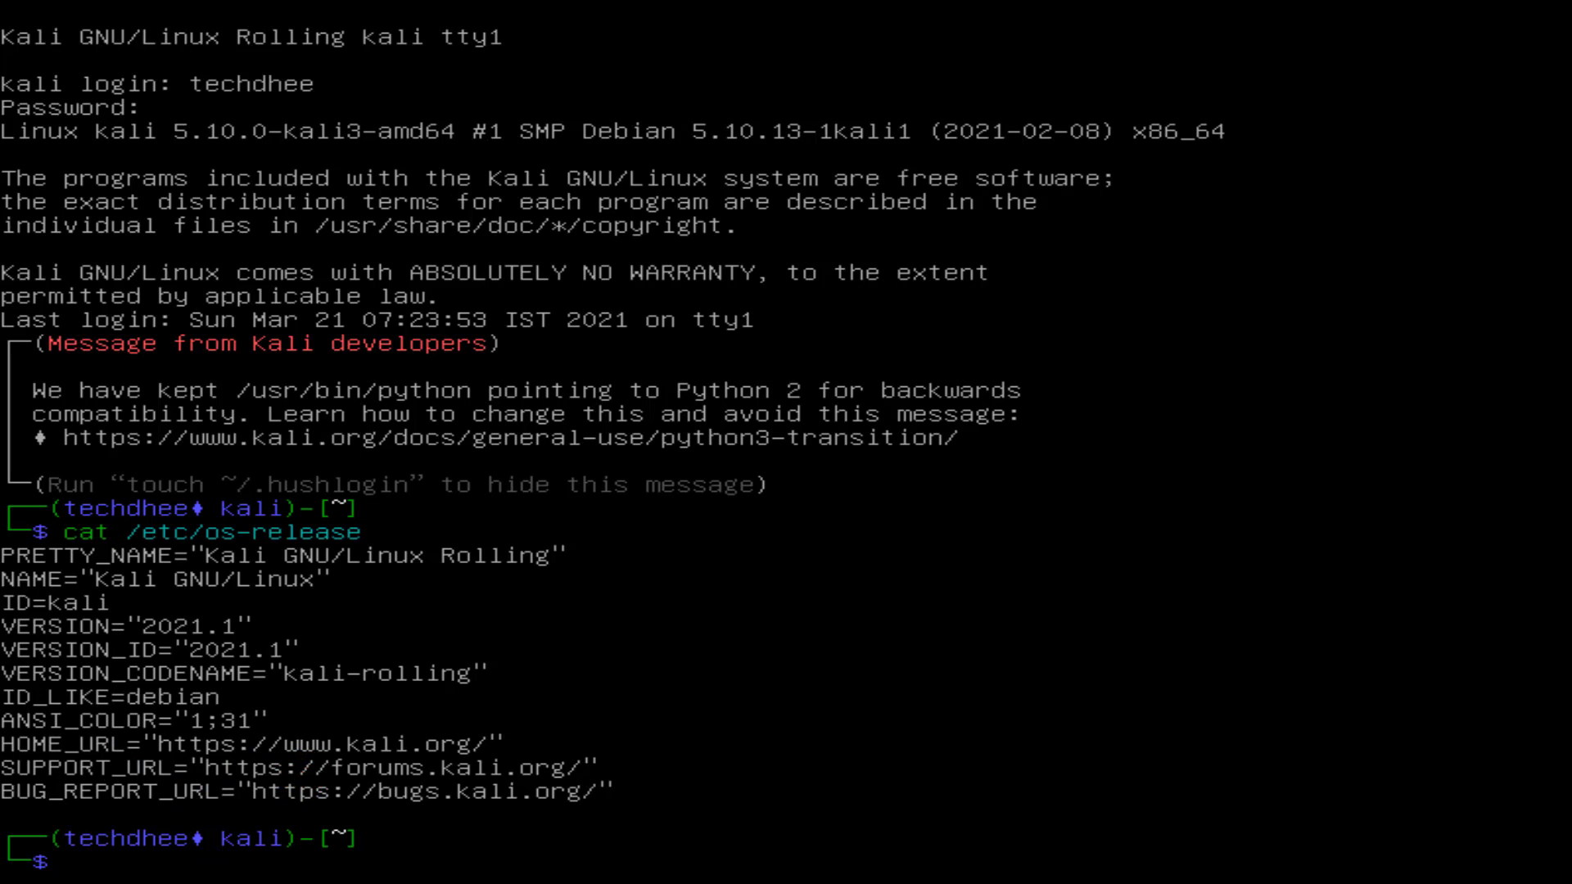
# Clear the console screen with Ctrl+L
pyautogui.hotkey('ctrl', 'l')
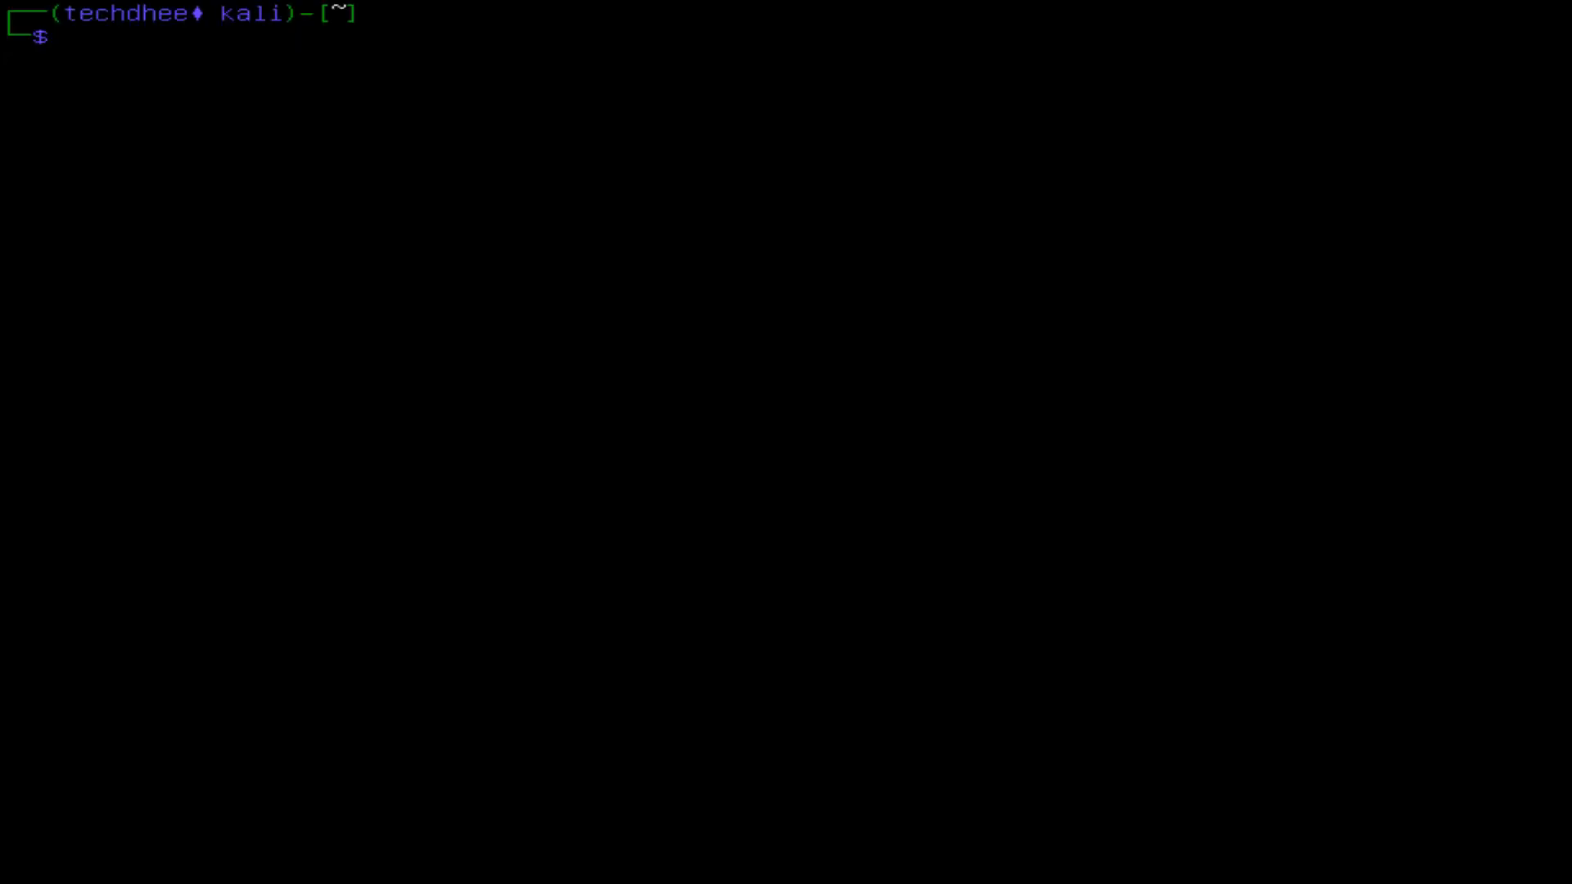
pyautogui.write('cat')
pyautogui.write(' /e')
pyautogui.write('tc/apt/sources.list')
# Print /etc/apt/sources.list, showing the kali-rolling repository and commented deb-src line
pyautogui.press('Return')
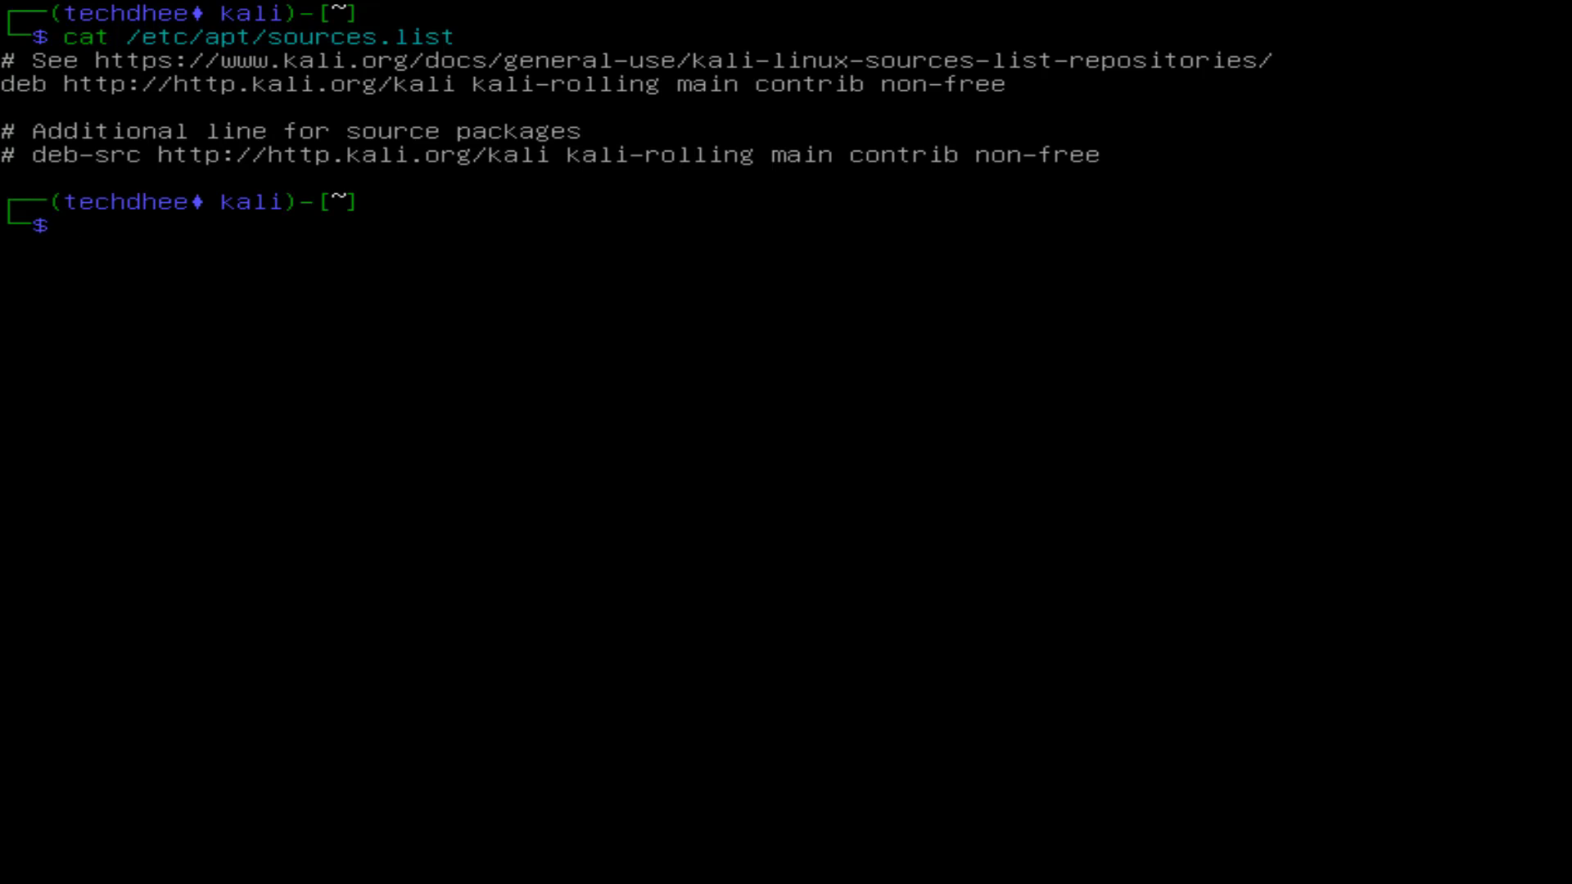
pyautogui.write('sudo')
pyautogui.write(' nano ')
pyautogui.write('/')
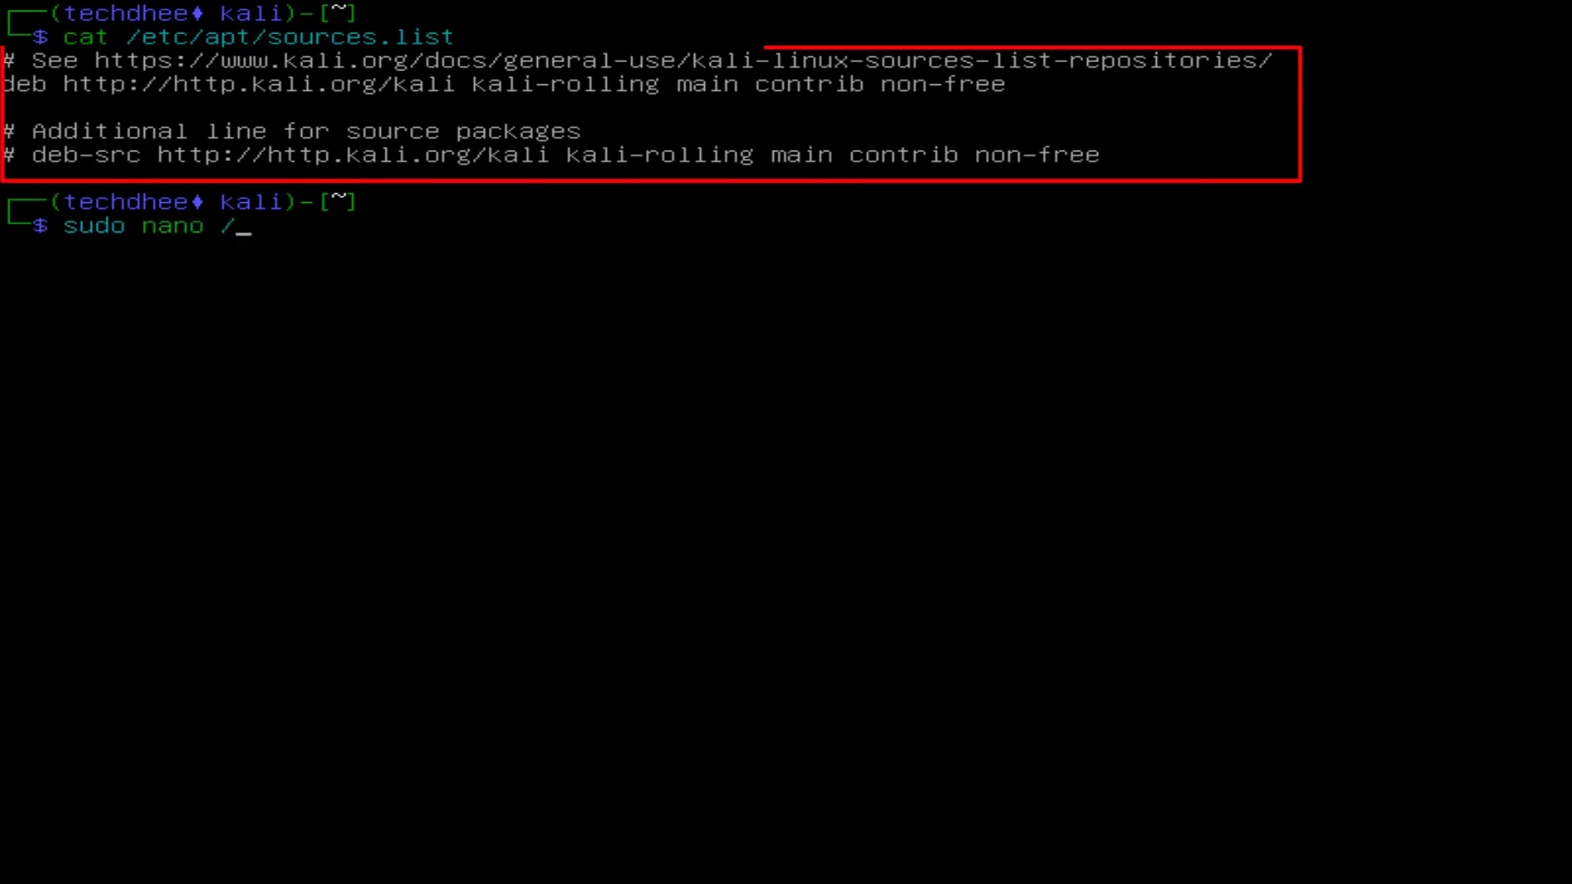
pyautogui.write('etc/a')
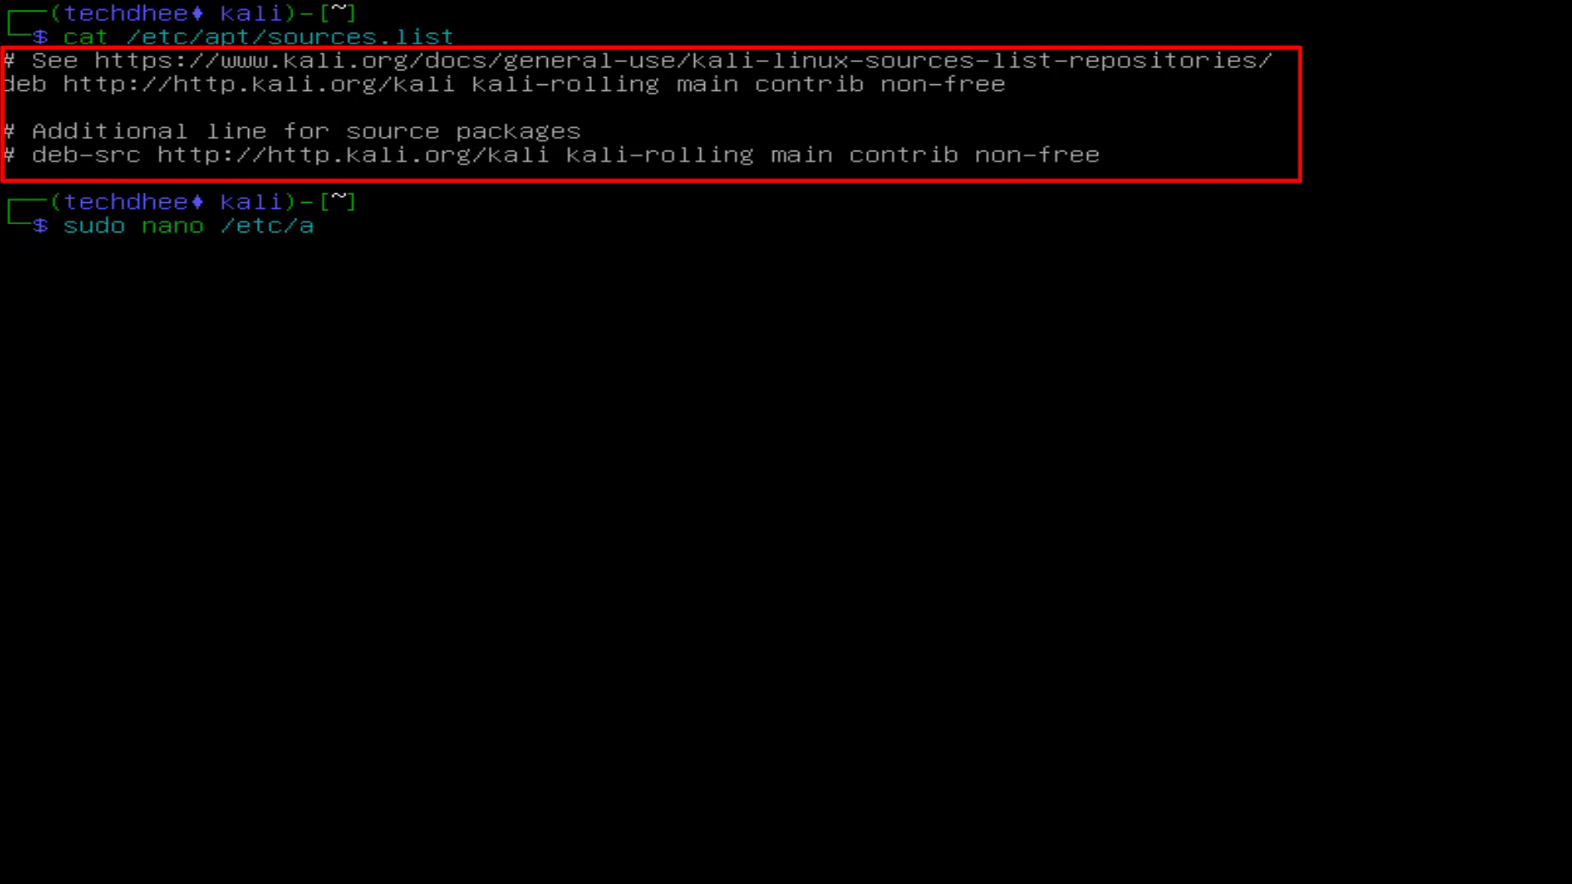
pyautogui.write('p')
# Open /etc/apt/sources.list in nano with sudo
pyautogui.press('Tab')
pyautogui.press('Tab')
pyautogui.write('t')
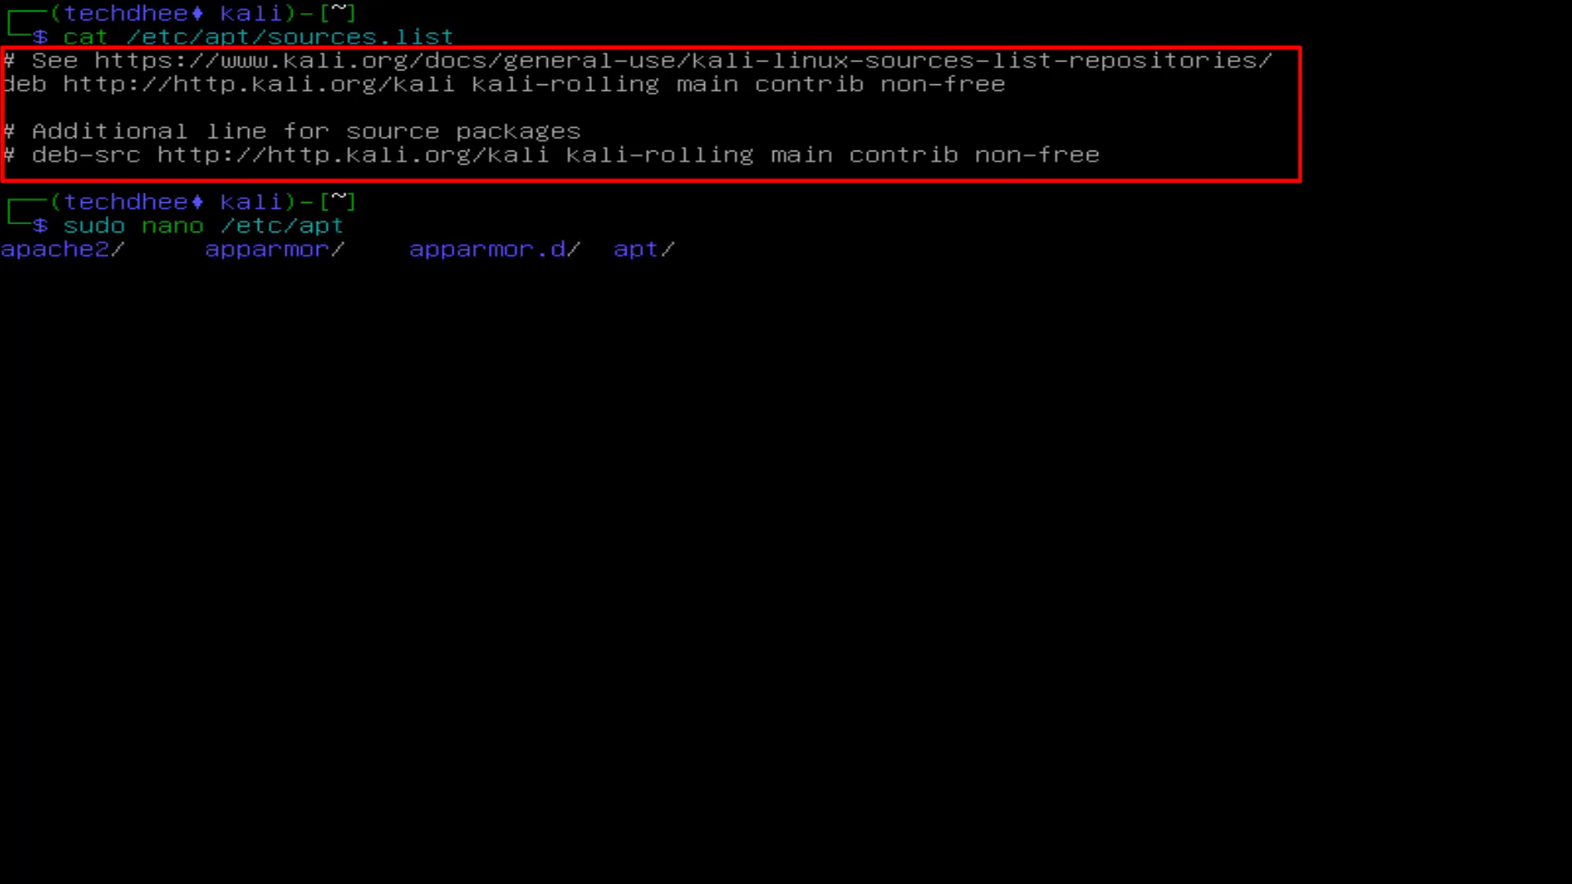
pyautogui.write('/')
pyautogui.write('so')
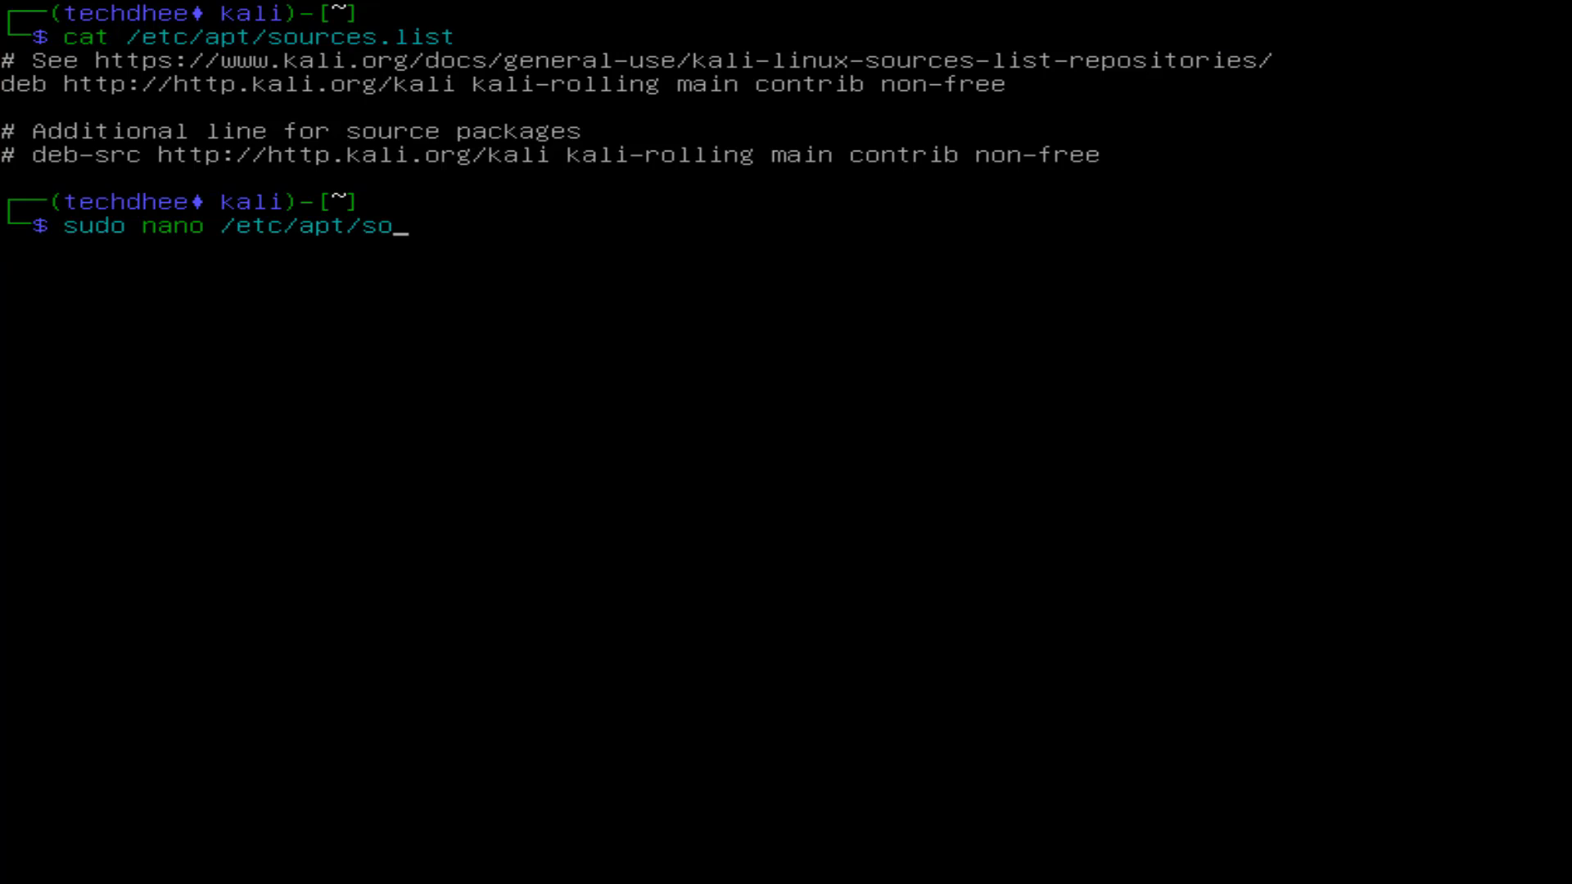
pyautogui.press('Tab')
pyautogui.press('Return')
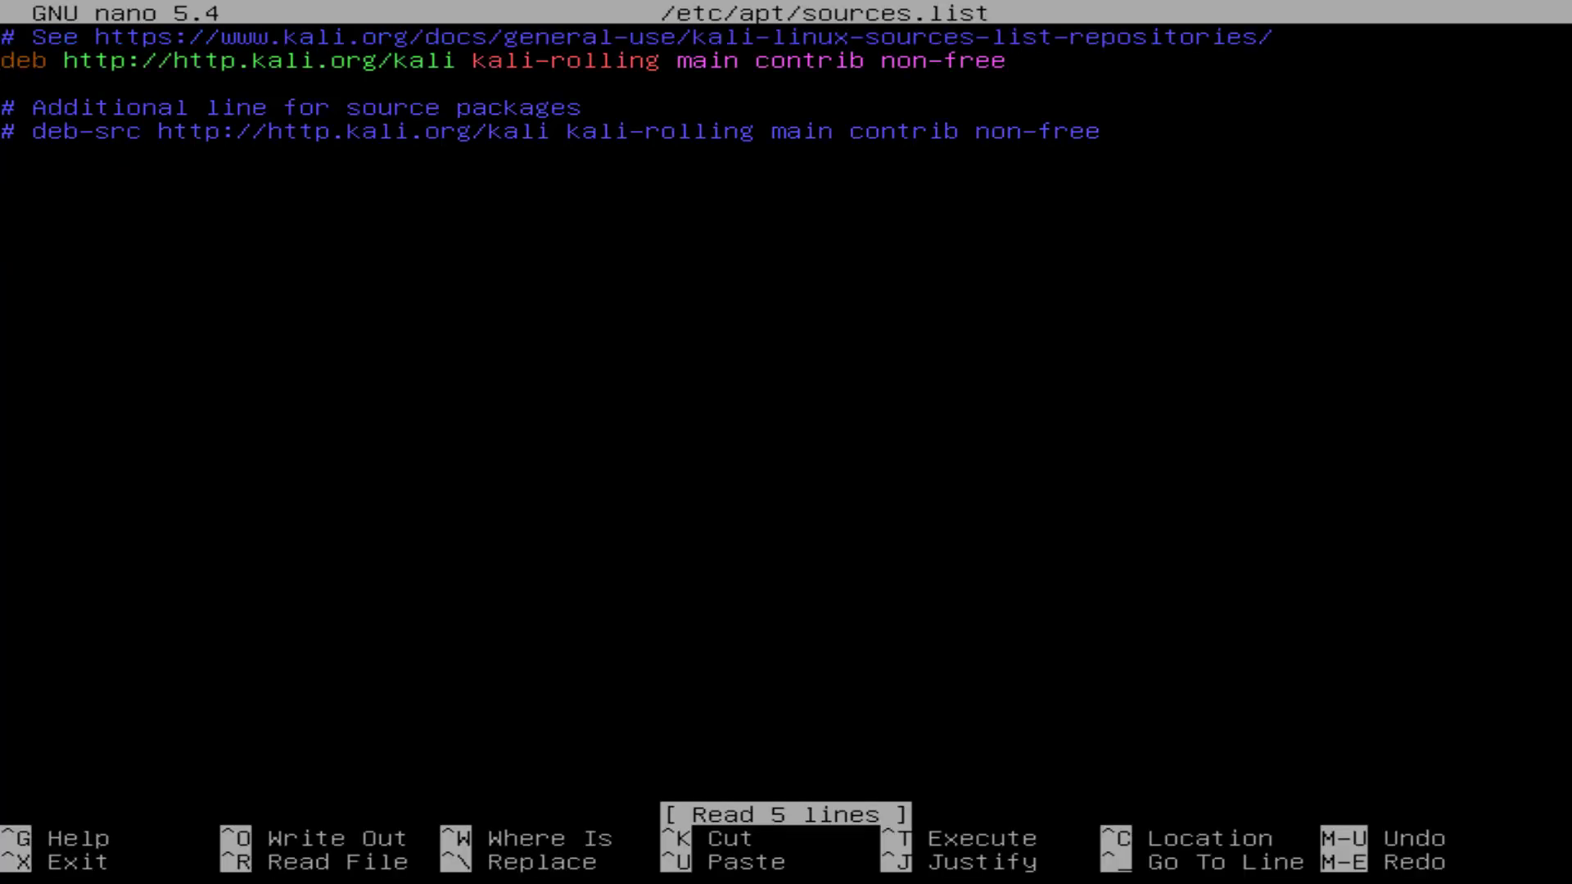
# Remove the '# ' before the deb-src line, save the file and exit nano
pyautogui.press('Down')
pyautogui.press('Down')
pyautogui.press('Down')
pyautogui.press('Delete')
pyautogui.press('Delete')
pyautogui.hotkey('ctrl', 'o')
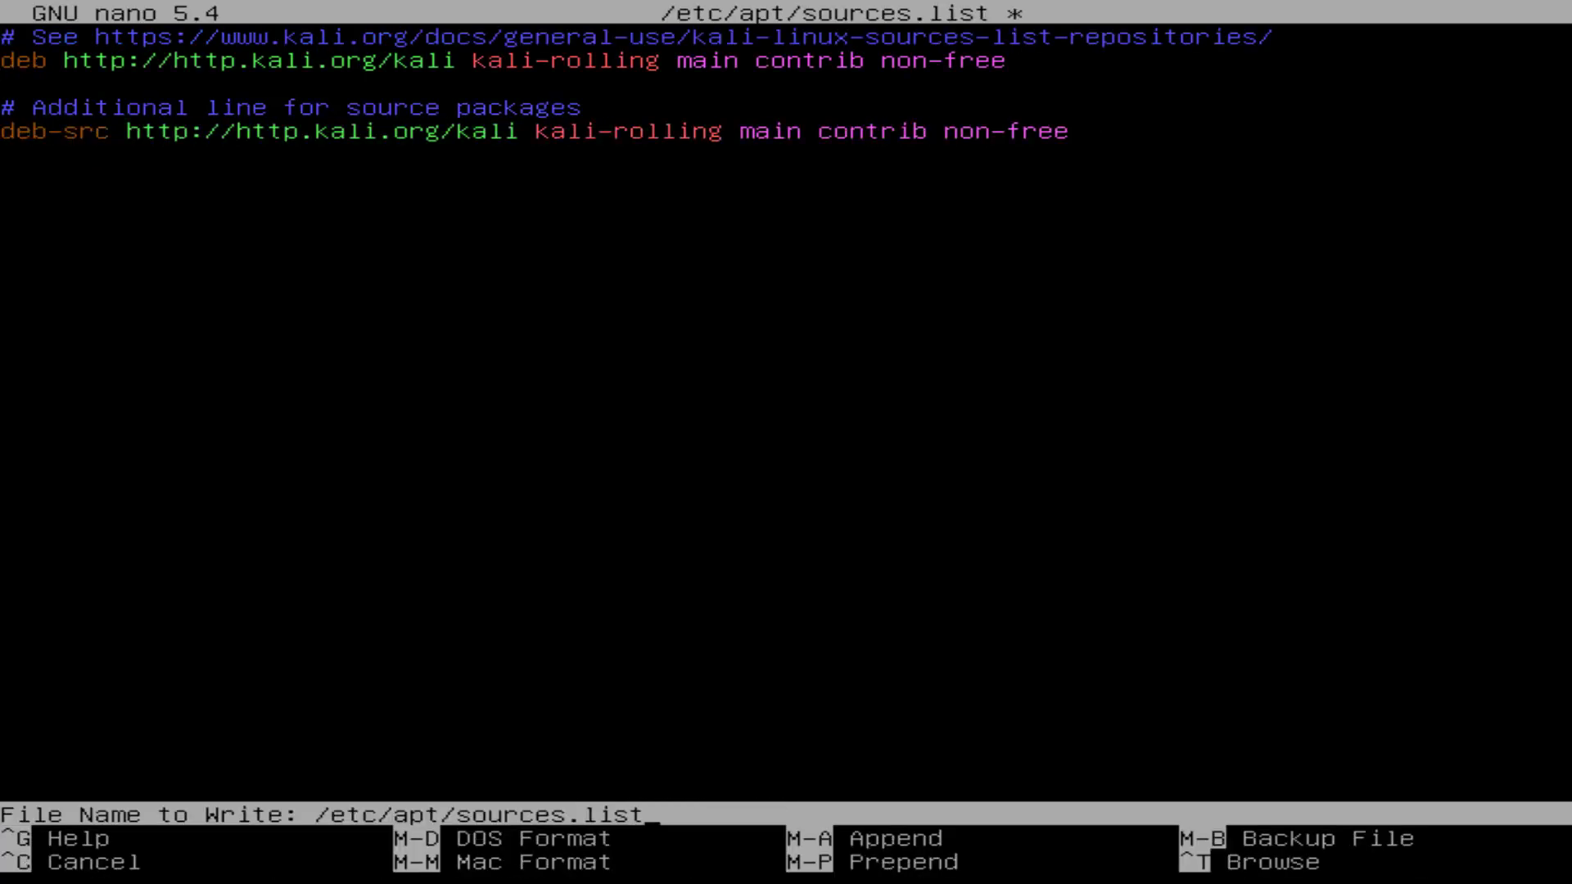
pyautogui.press('Return')
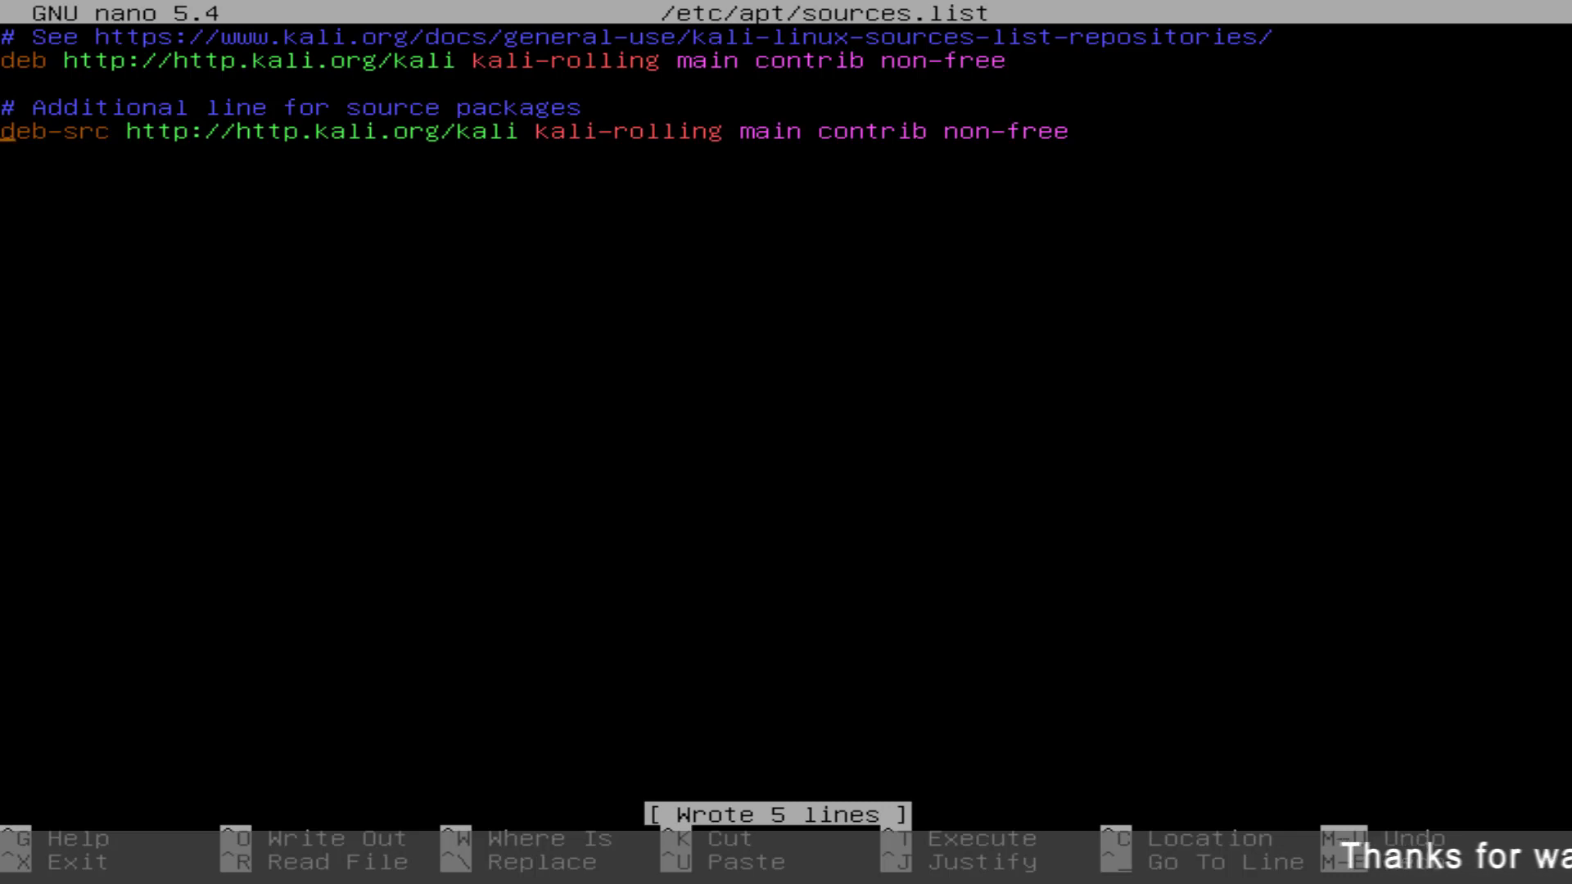
pyautogui.hotkey('ctrl', 'x')
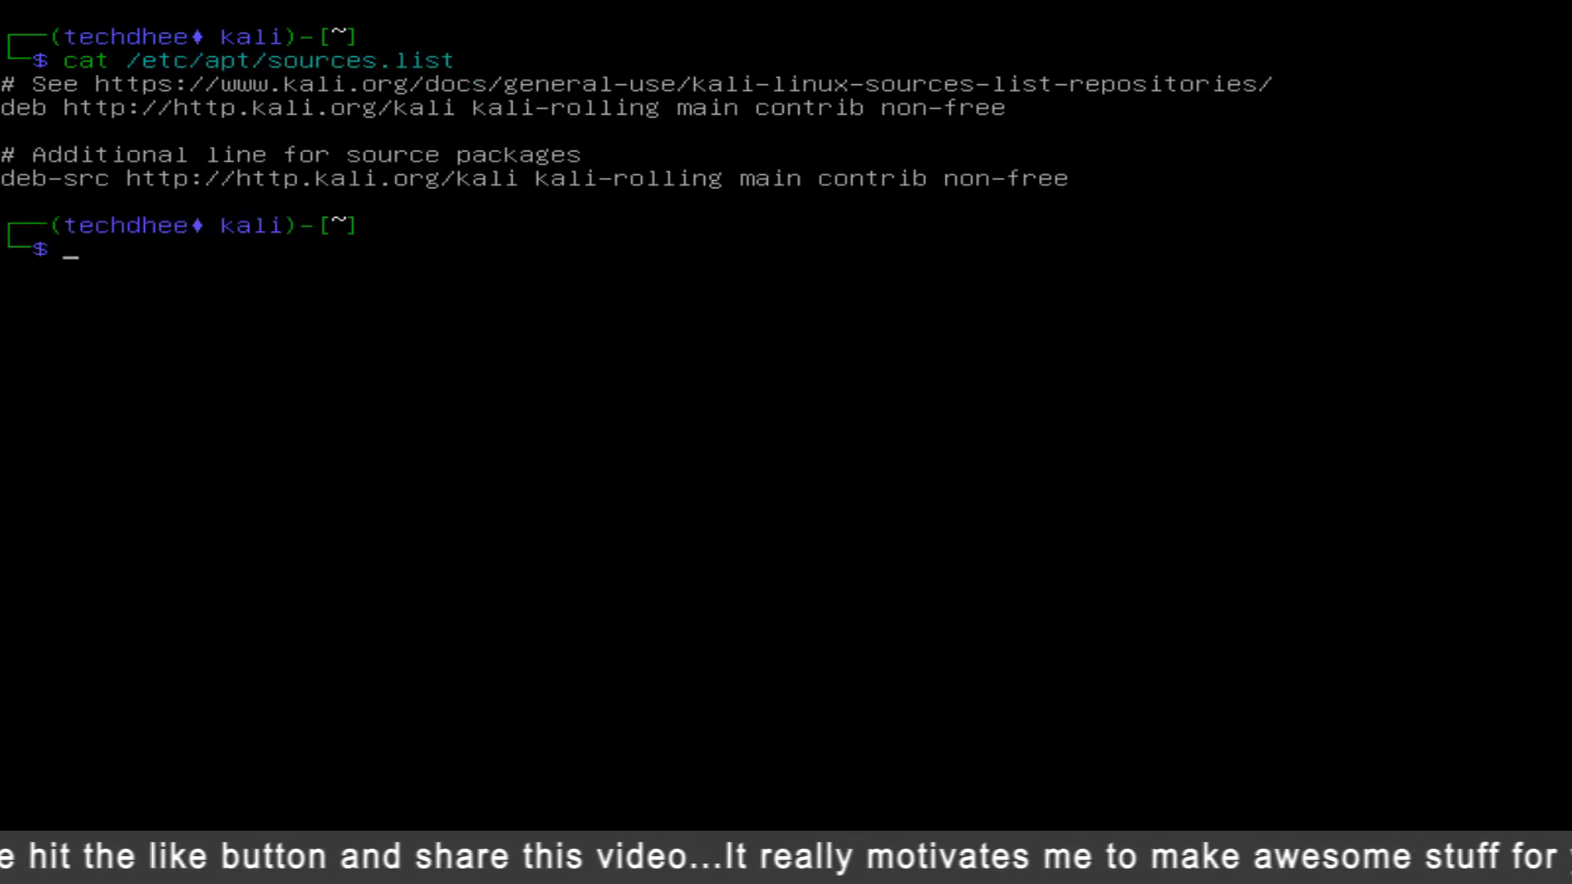
pyautogui.write('sudo apt upd')
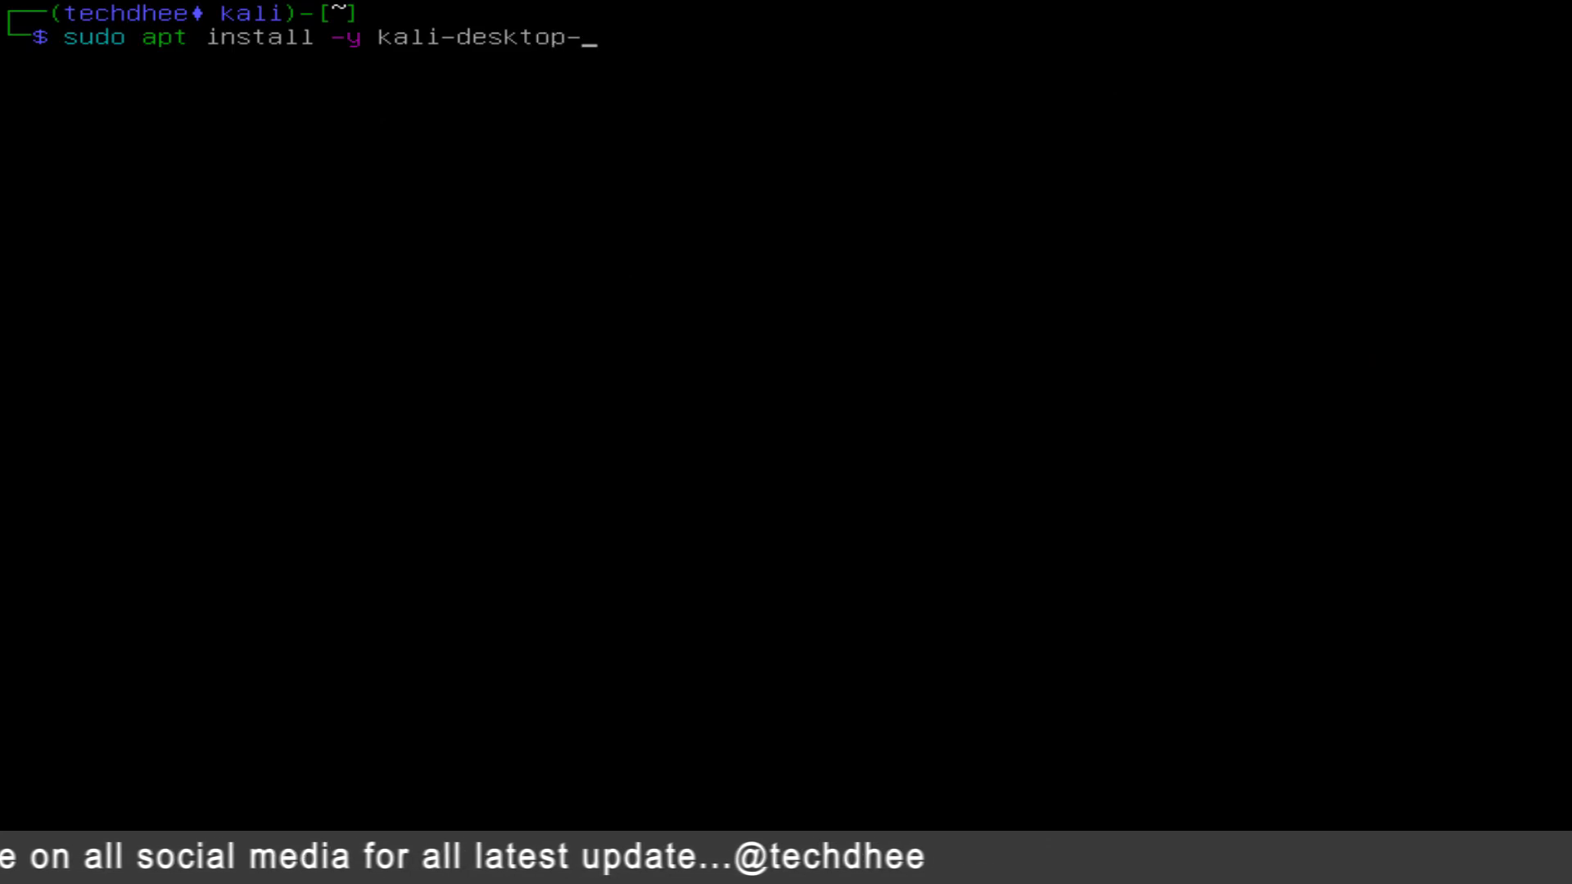
pyautogui.write('gnome')
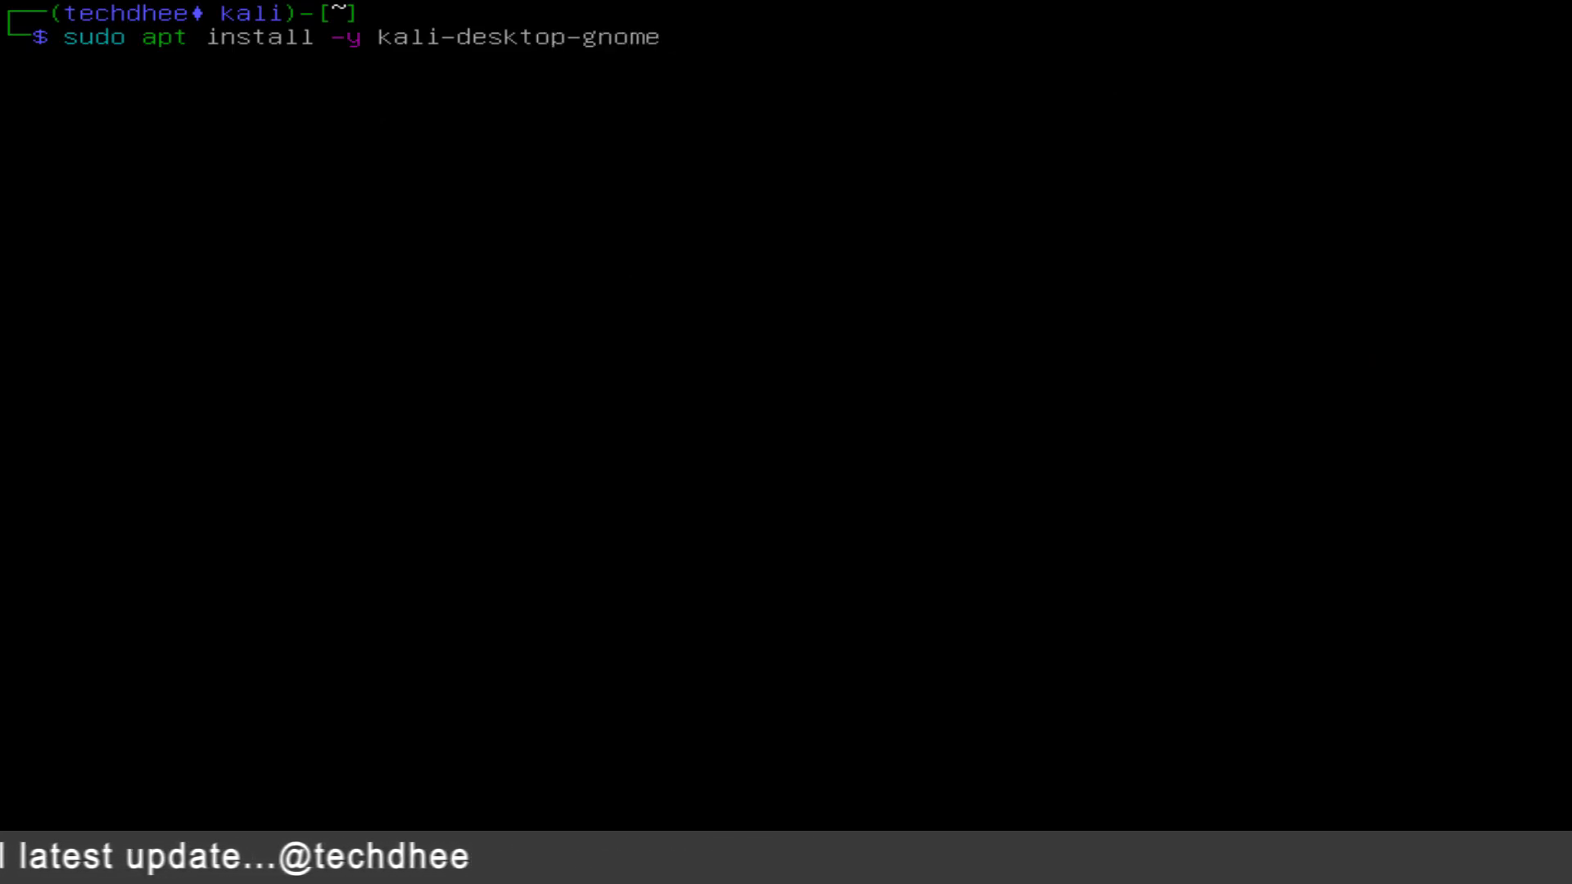
# Install kali-desktop-xfce with sudo apt install -y, entering the sudo password
pyautogui.press('BackSpace')
pyautogui.press('BackSpace')
pyautogui.press('BackSpace')
pyautogui.press('BackSpace')
pyautogui.press('BackSpace')
pyautogui.write('kde')
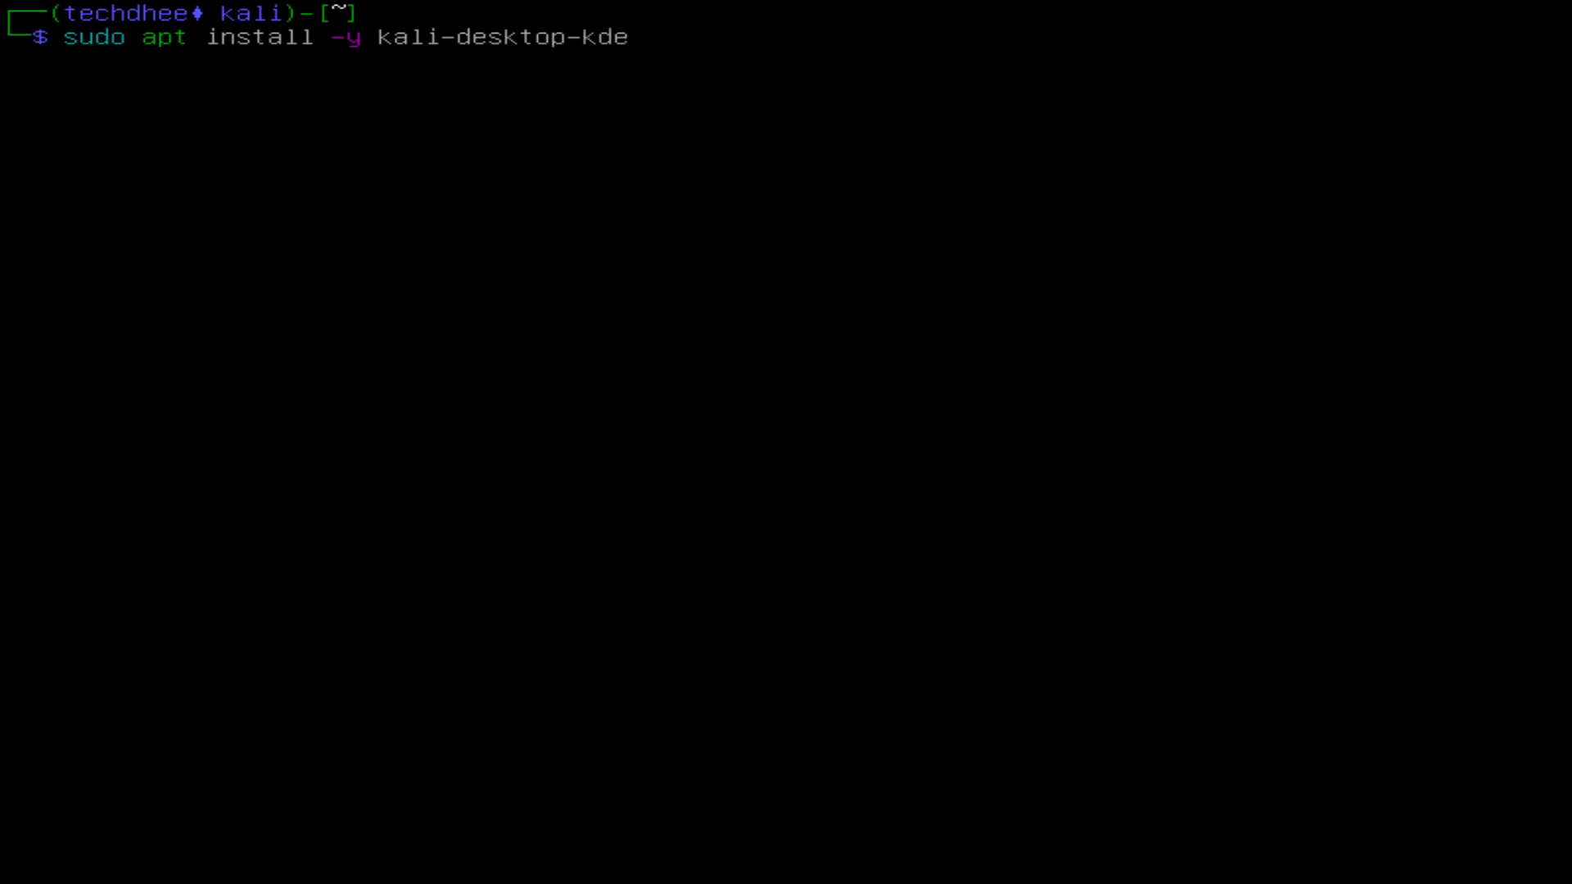
pyautogui.press('BackSpace')
pyautogui.press('BackSpace')
pyautogui.press('BackSpace')
pyautogui.write('xfce')
pyautogui.press('Return')
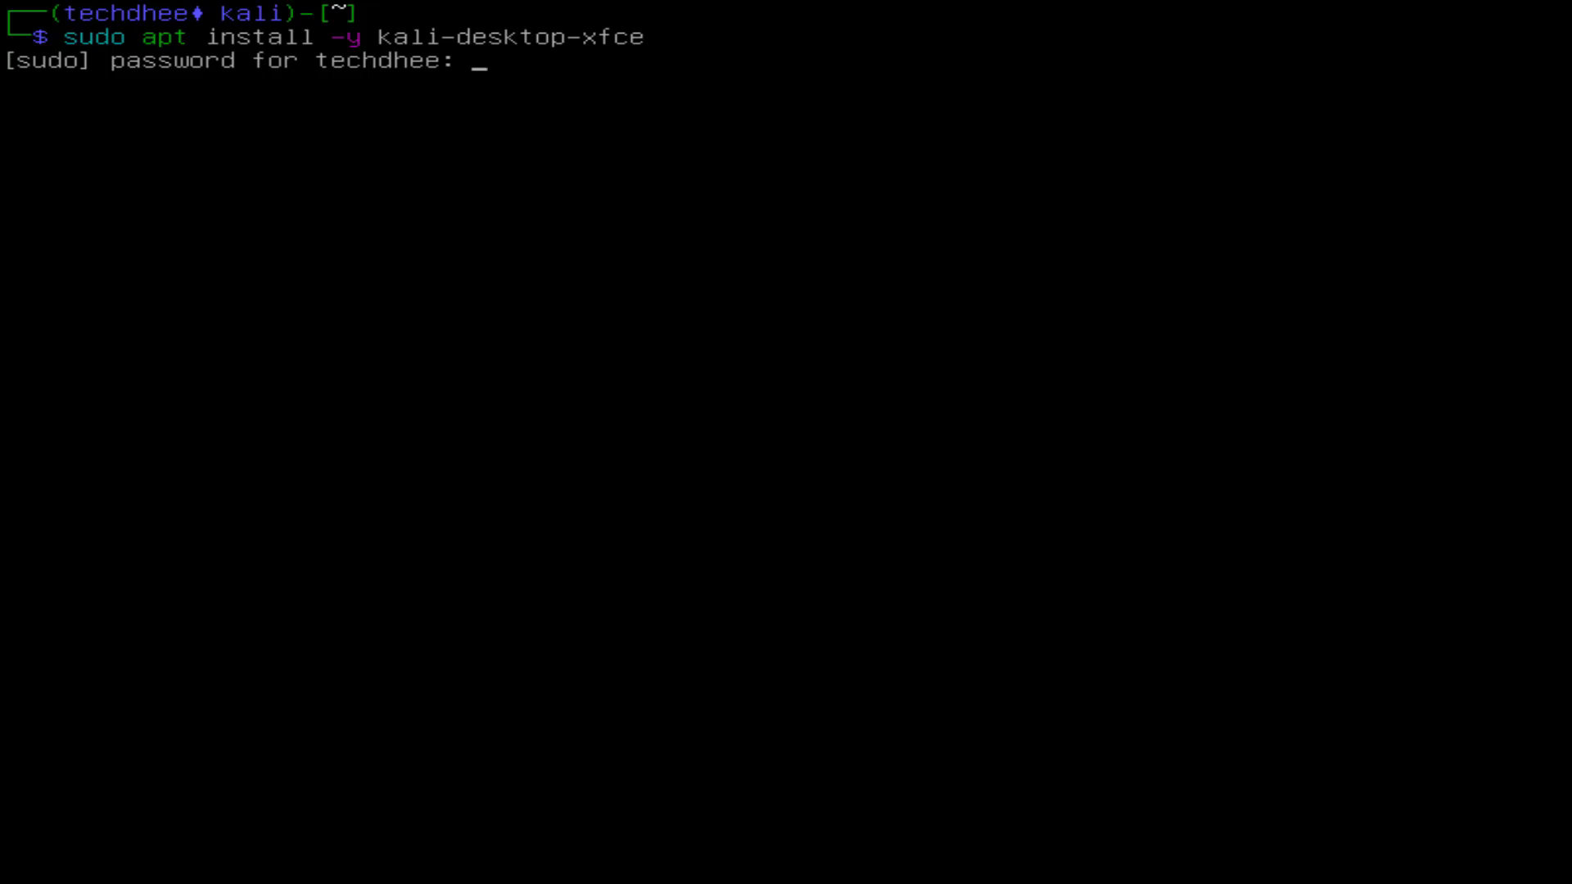
pyautogui.write('password')
pyautogui.press('Return')
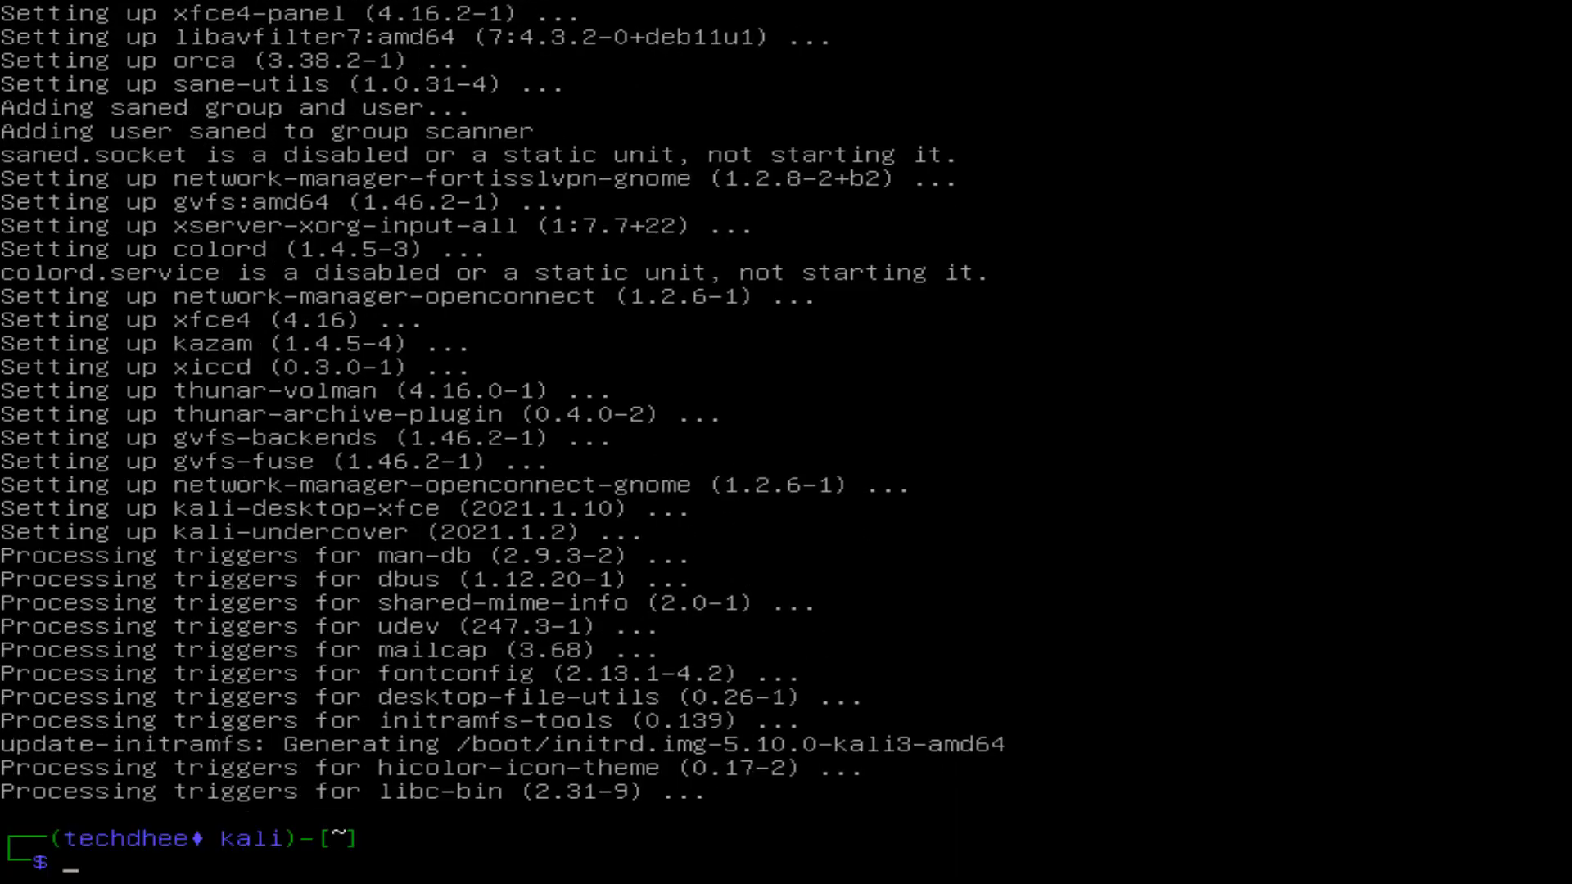
pyautogui.write('sudo')
pyautogui.write(' init 6')
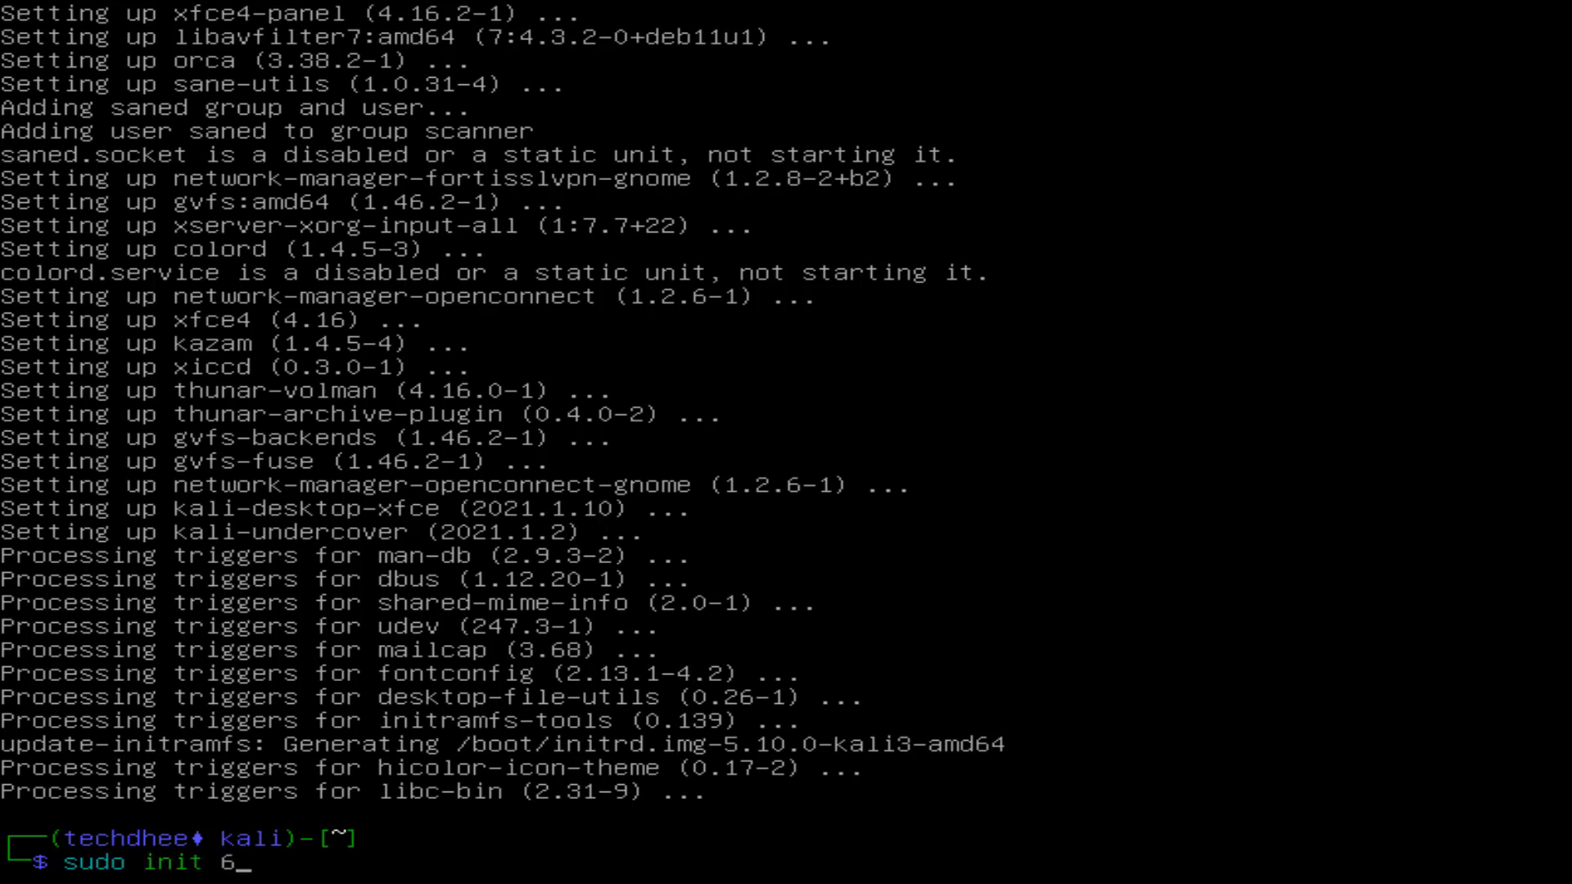
# Reboot the system with sudo init 6
pyautogui.press('Return')
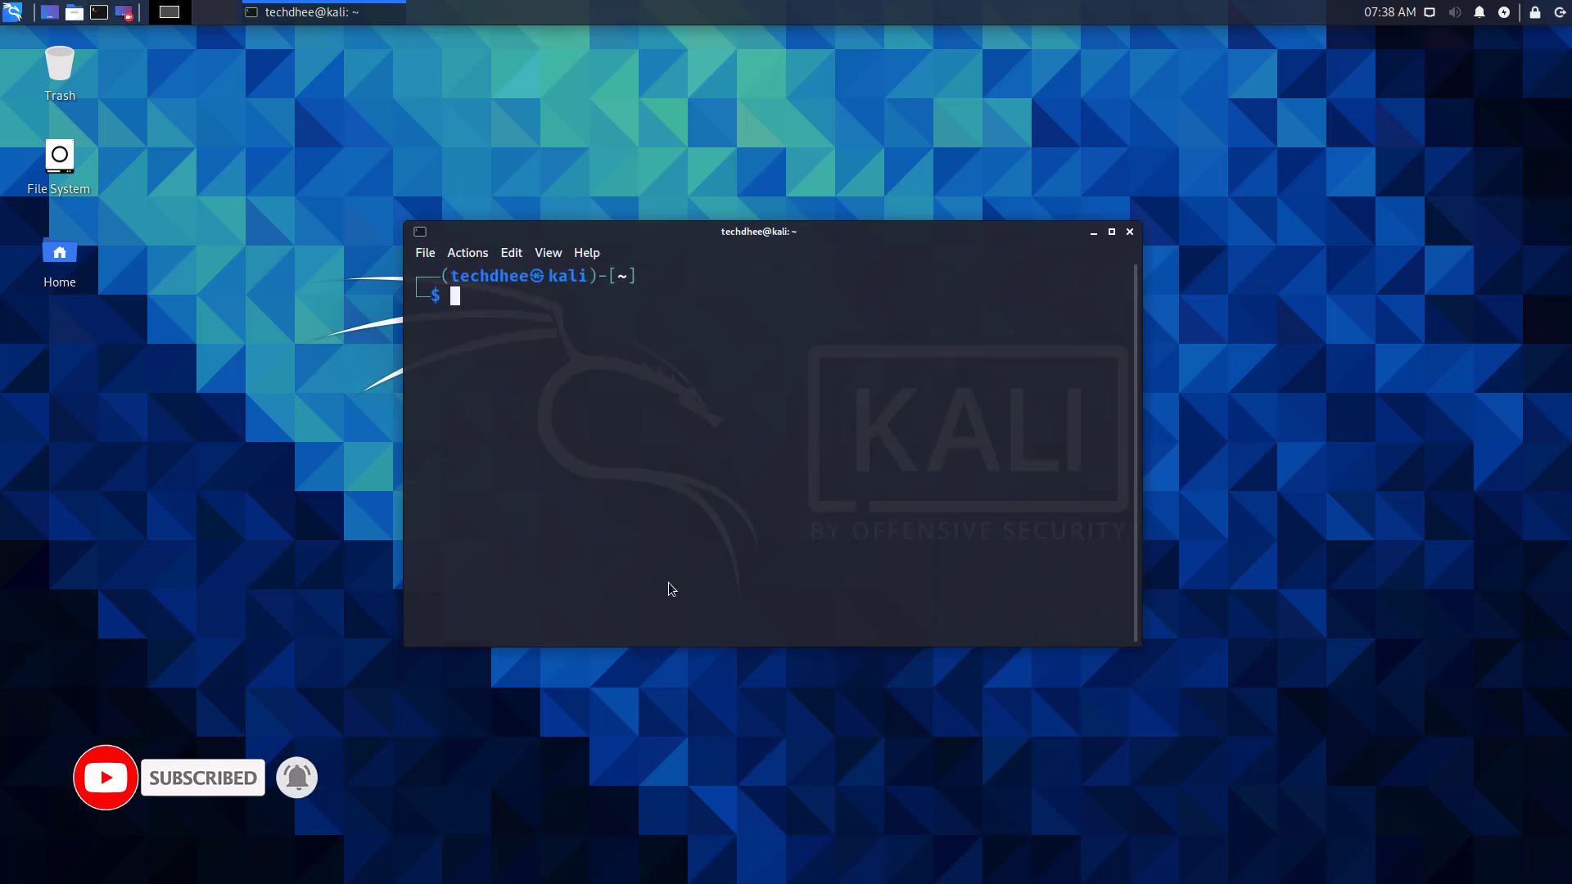
pyautogui.write('cat /etc/')
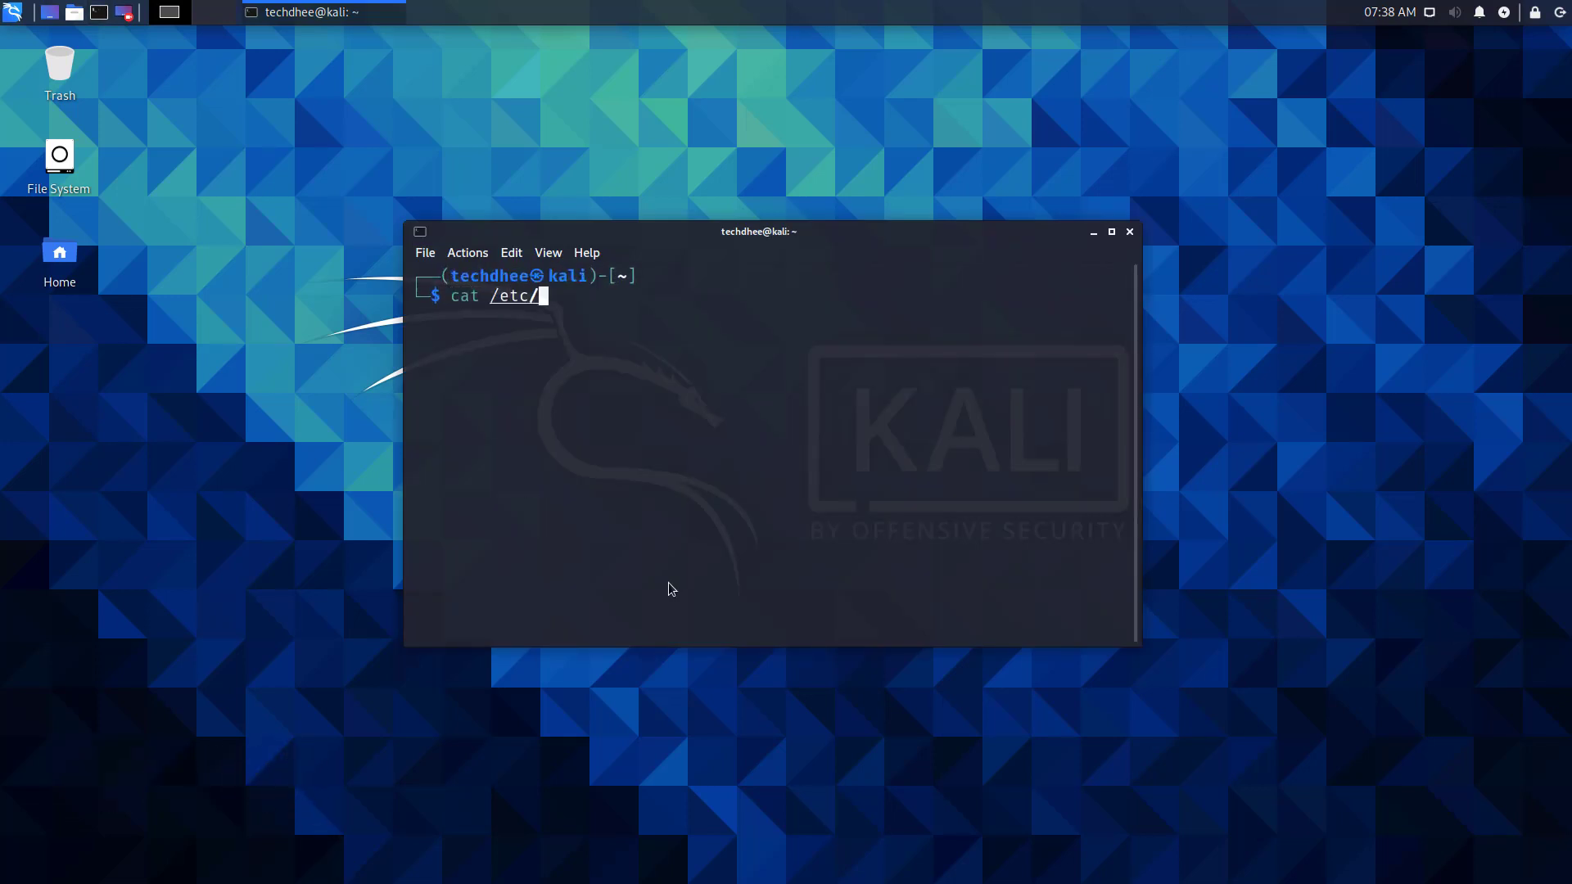
pyautogui.write('os-release')
# Print /etc/os-release in the XFCE terminal
pyautogui.press('Return')
pyautogui.write('xit')
# Close the terminal with exit, leaving the bare Kali desktop
pyautogui.press('Return')
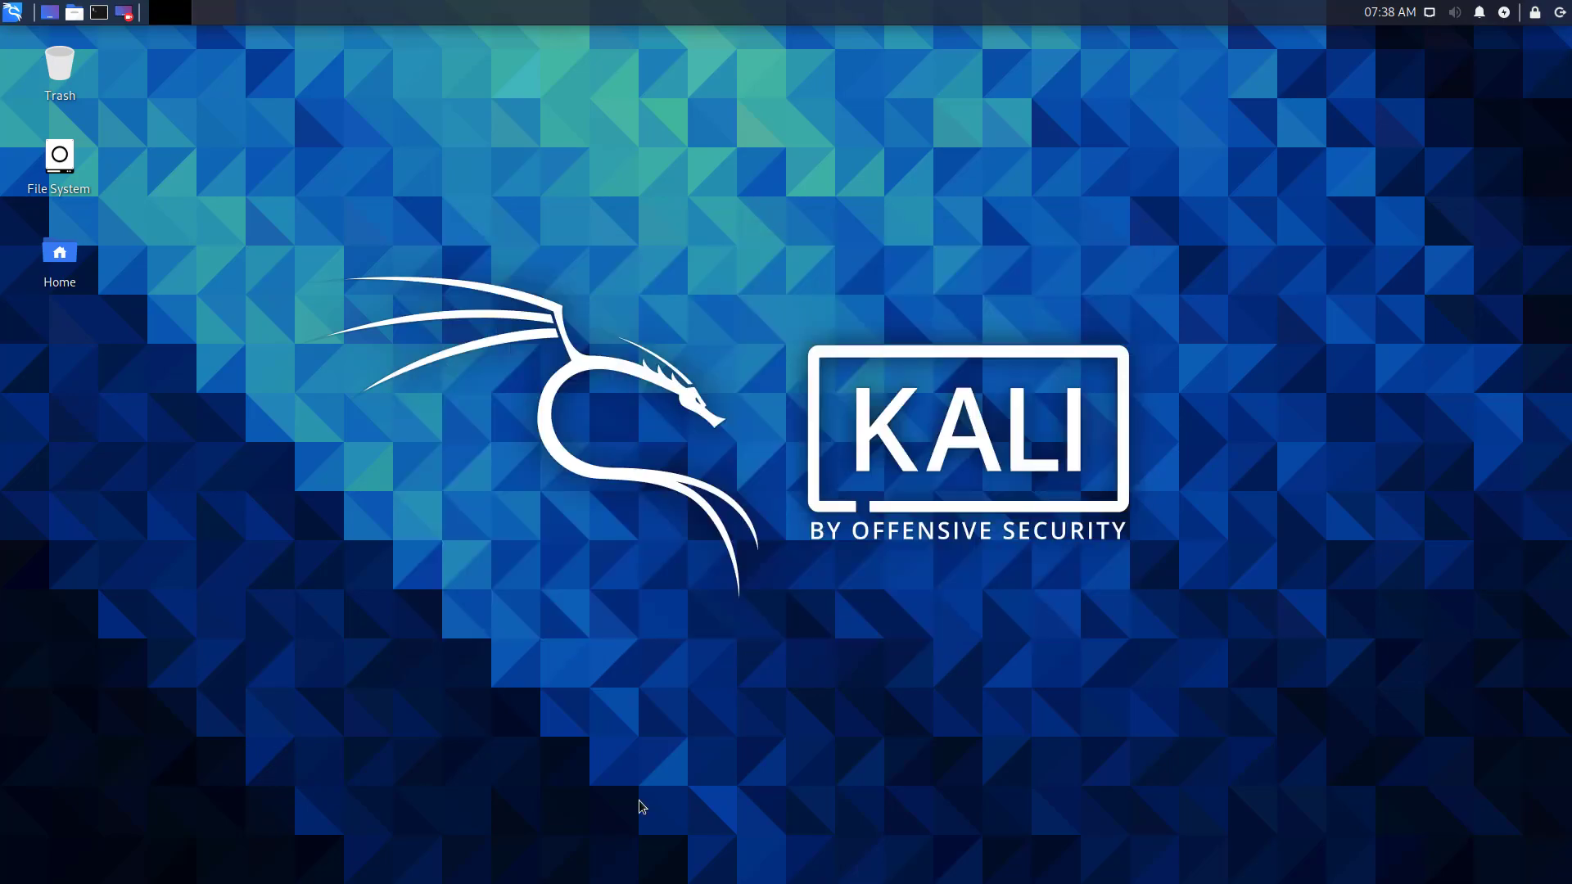